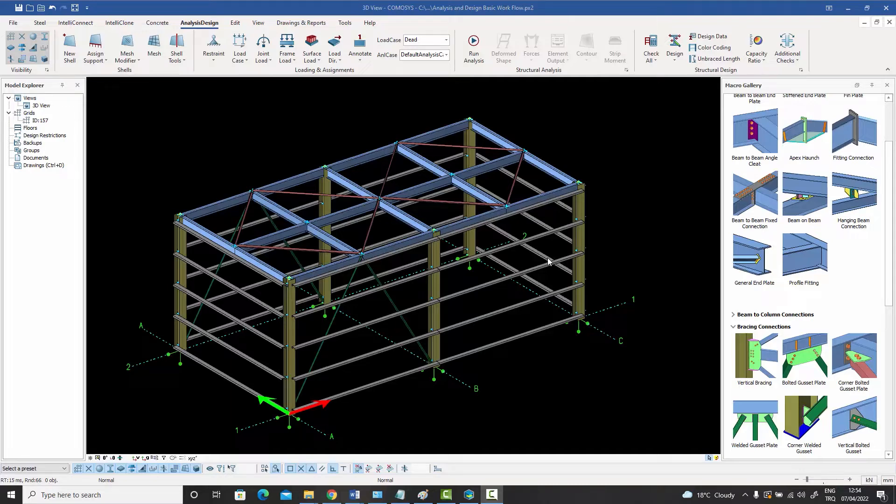
Step: Open the Frame Span Load settings and place the dialog clear of the structure
middle_click_drag(540, 259, 556, 256)
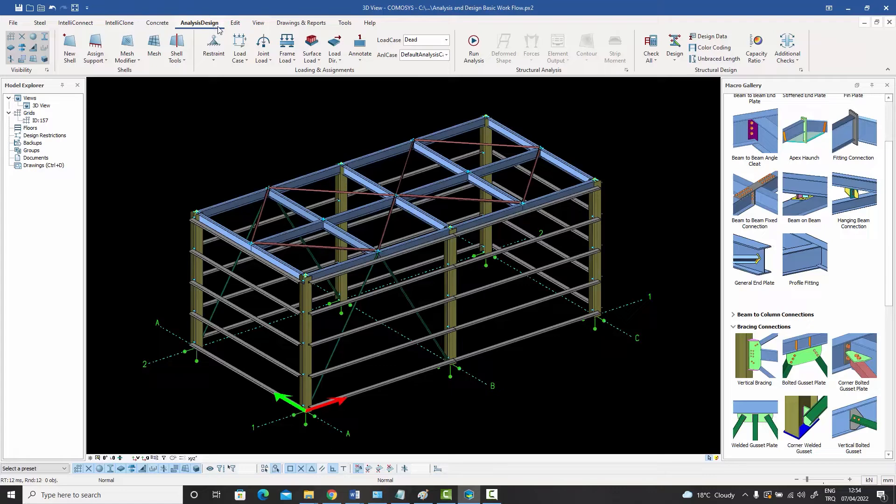
left_click(294, 61)
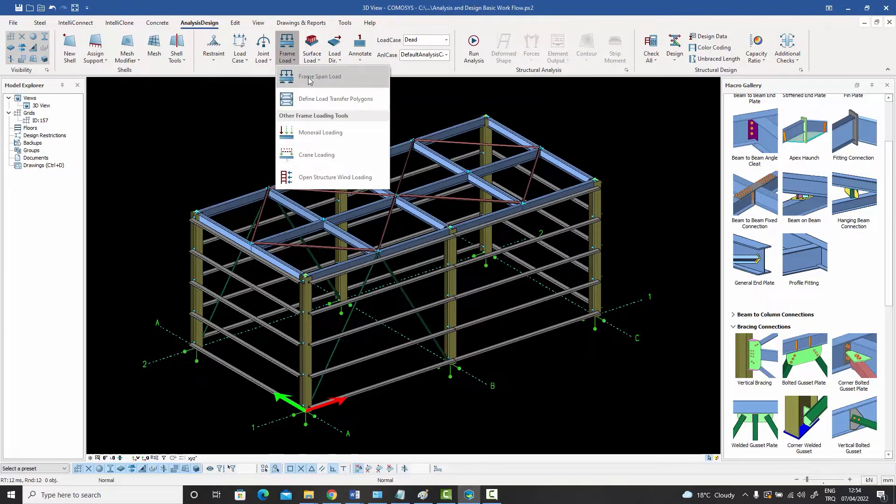
left_click(332, 82)
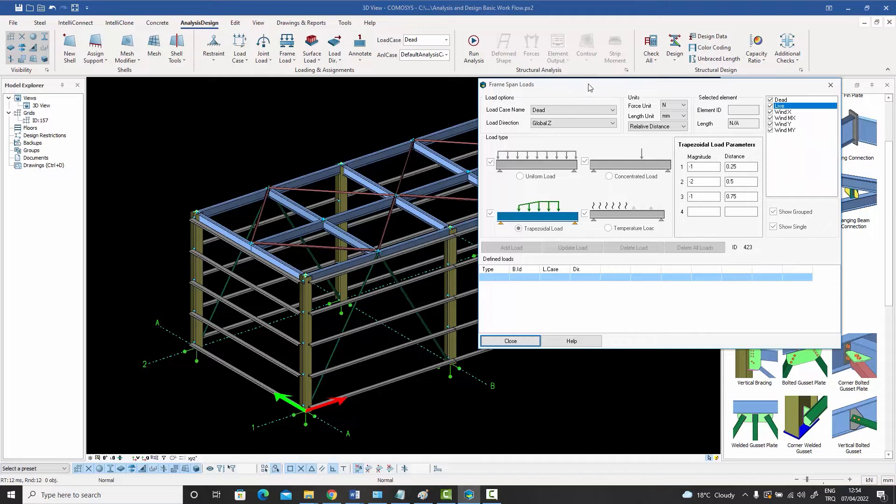
left_click_drag(586, 84, 600, 79)
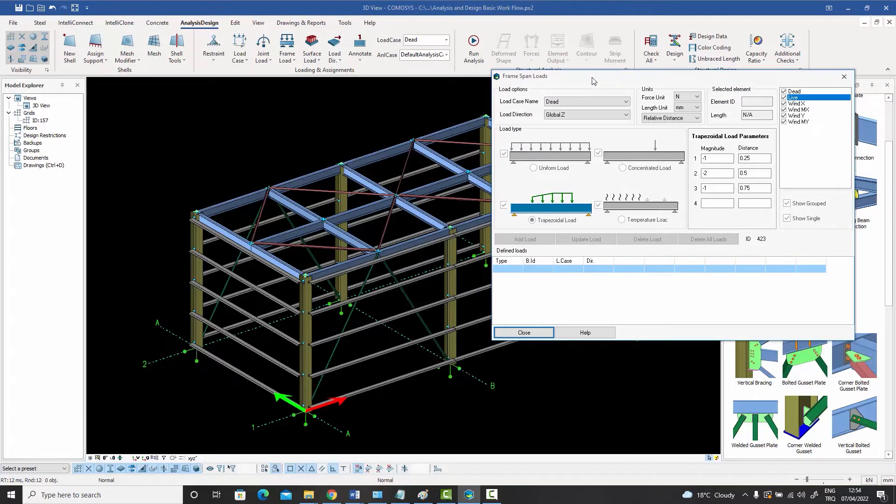
Step: Try selecting roof beams one at a time, by area and several together, and clear the selection
middle_click_drag(277, 201, 245, 204)
left_click(337, 165)
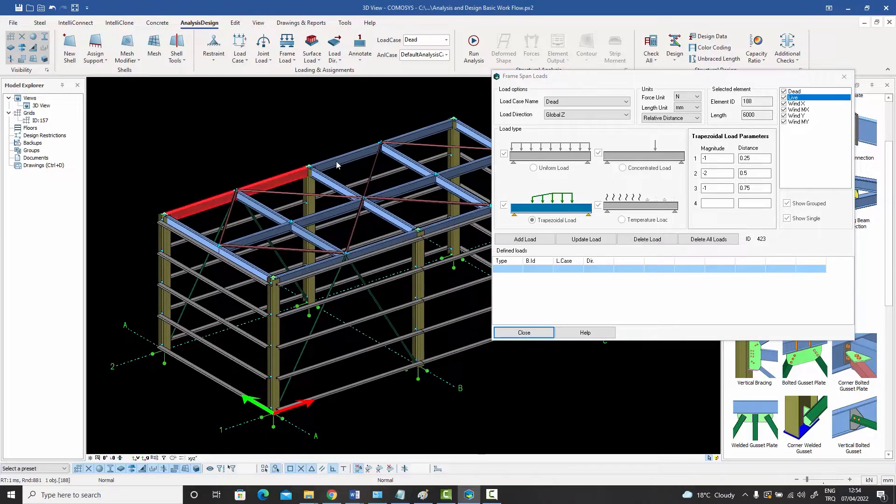
left_click(336, 185)
left_click(284, 176)
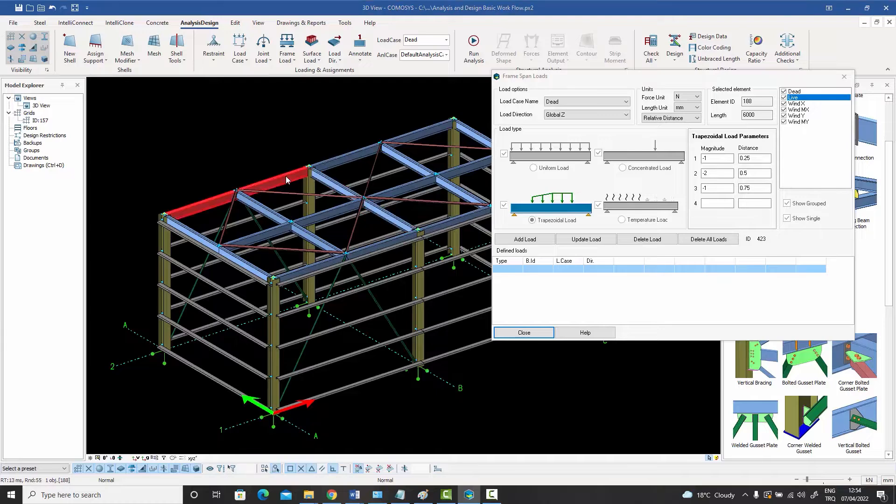
left_click_drag(370, 311, 195, 132)
left_click(197, 131)
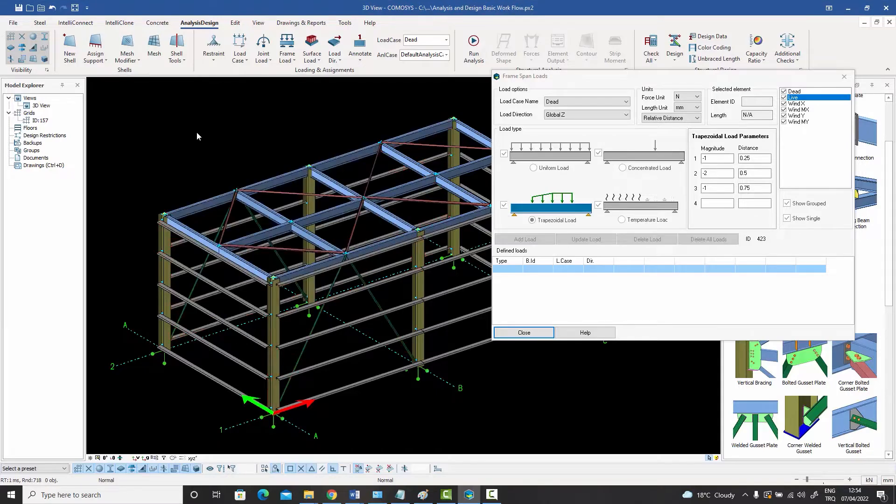
left_click(209, 202)
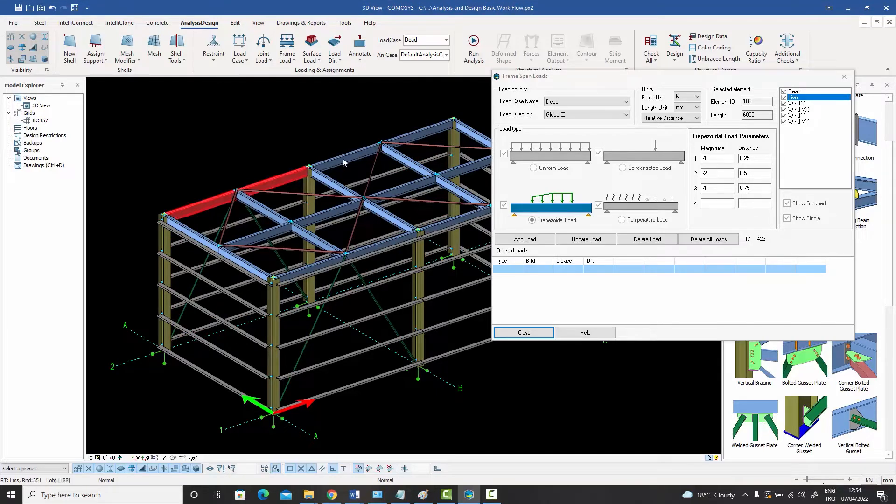
left_click(344, 162, "ctrl")
left_click(331, 188, "ctrl")
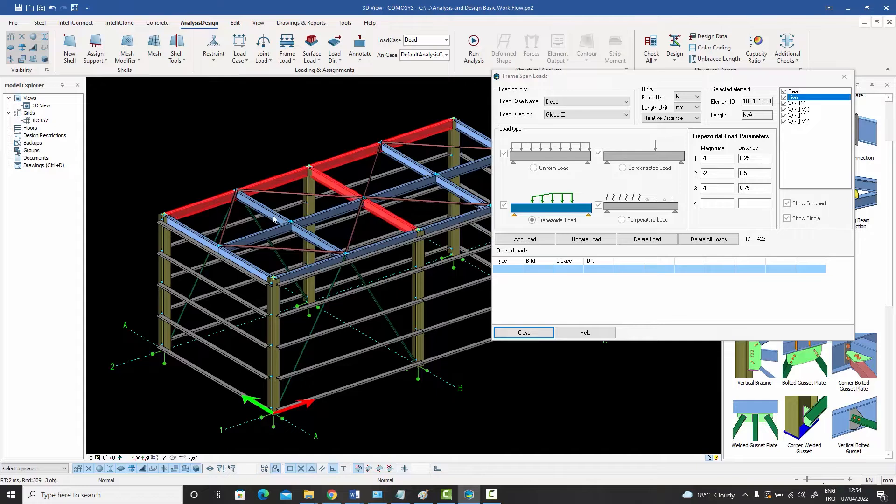
left_click(276, 218, "ctrl")
left_click(248, 139)
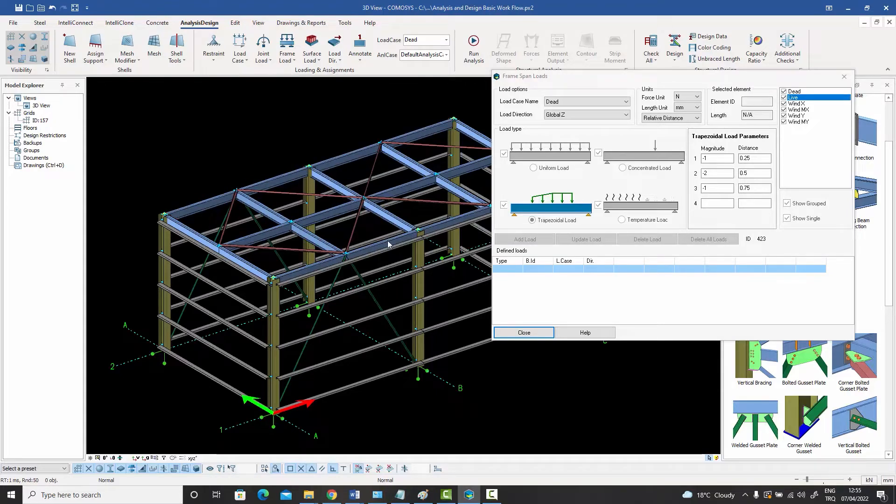
Step: Choose Dead as the load case for the frame span load
middle_click_drag(390, 245, 345, 249)
middle_click_drag(363, 197, 374, 177)
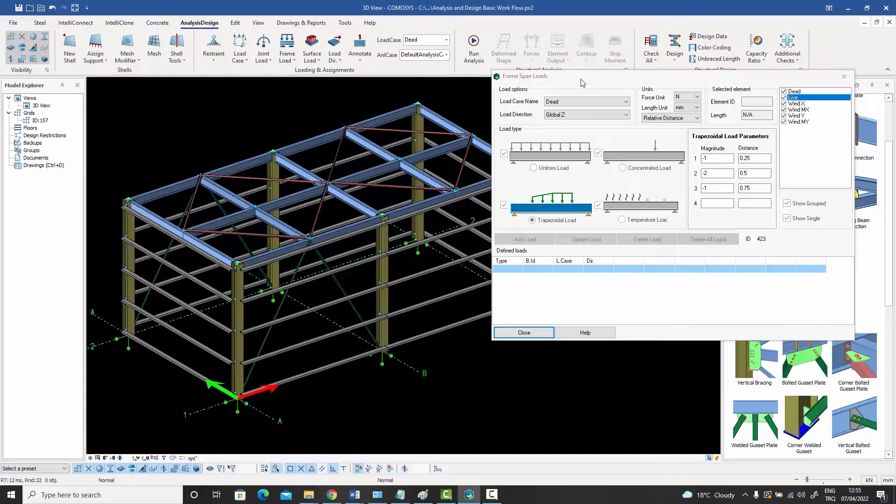
left_click_drag(582, 83, 531, 81)
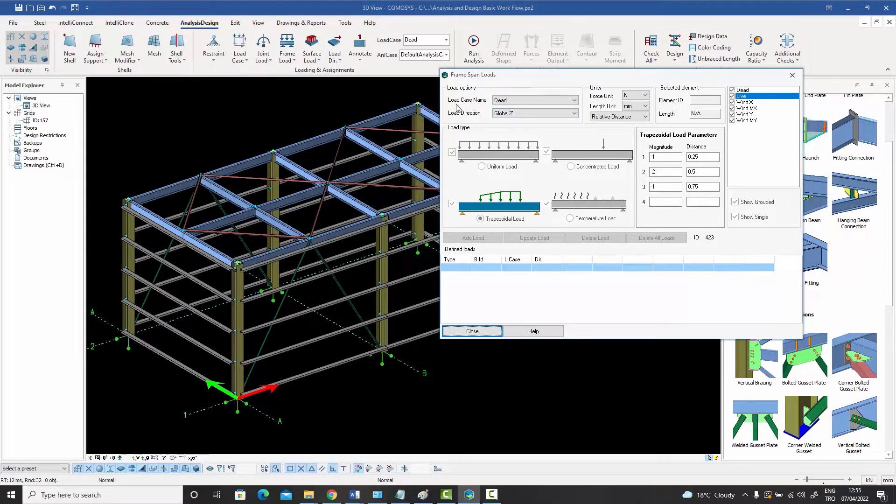
left_click(523, 104)
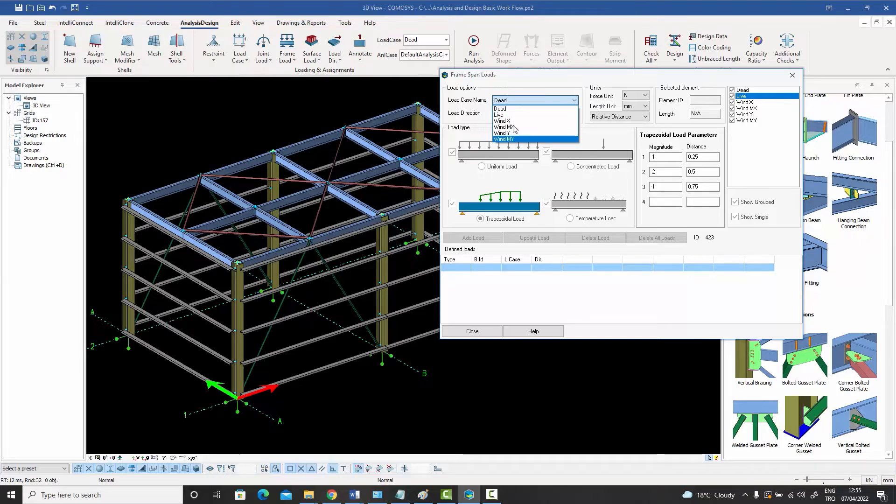
left_click(514, 108)
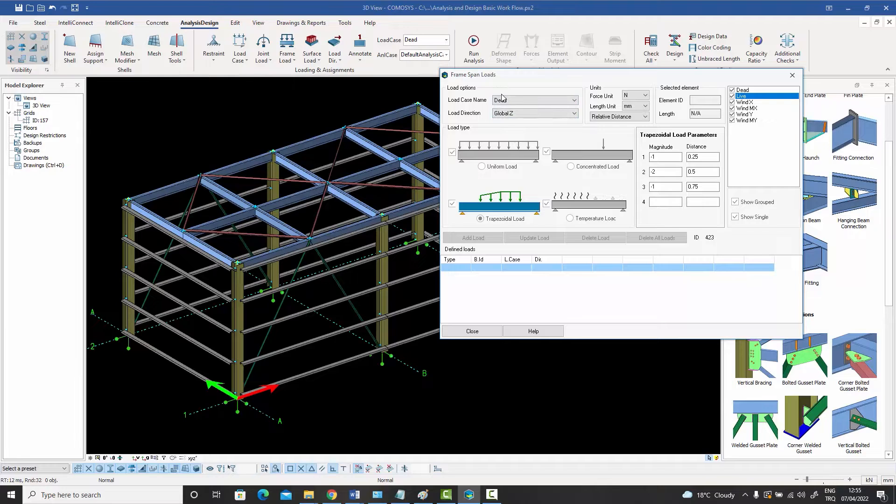
Step: Set the span load's force unit to kgf and length unit to m, keeping Relative Distance
left_click(646, 96)
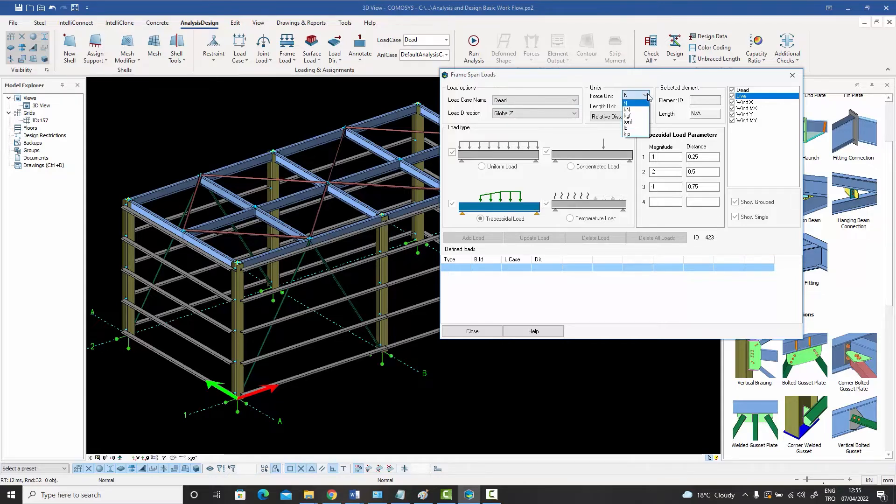
left_click(630, 115)
left_click(647, 107)
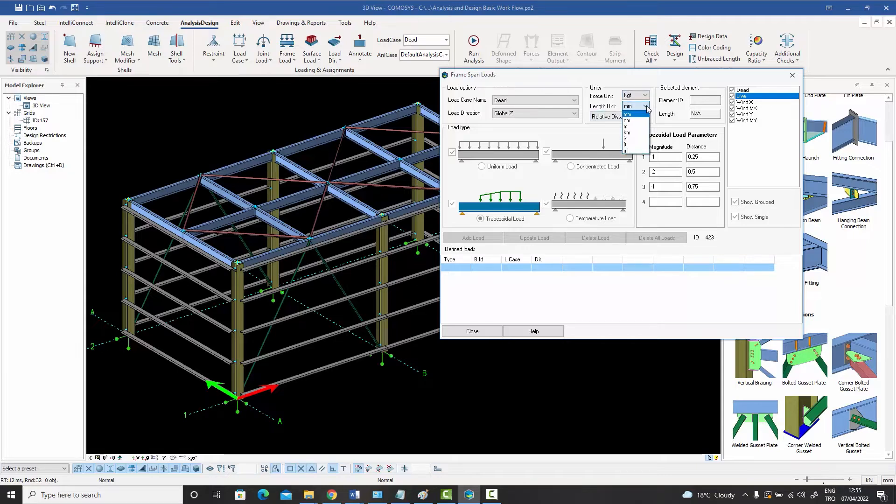
left_click(633, 126)
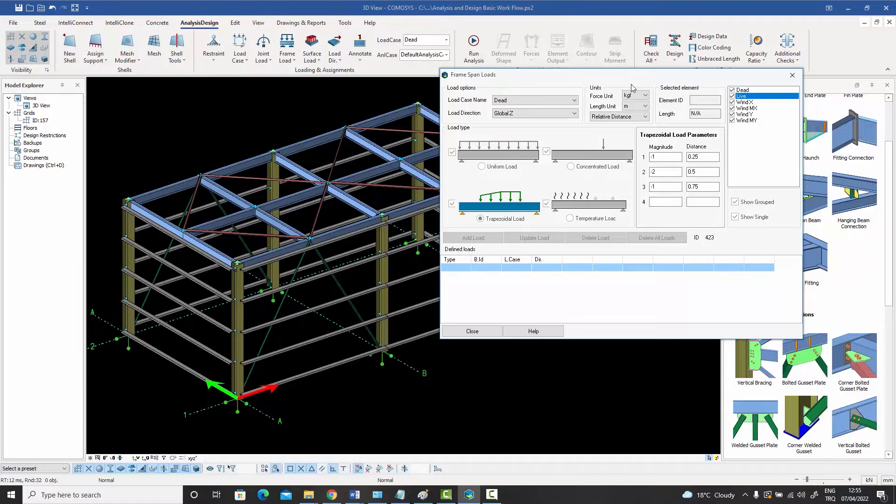
left_click(646, 117)
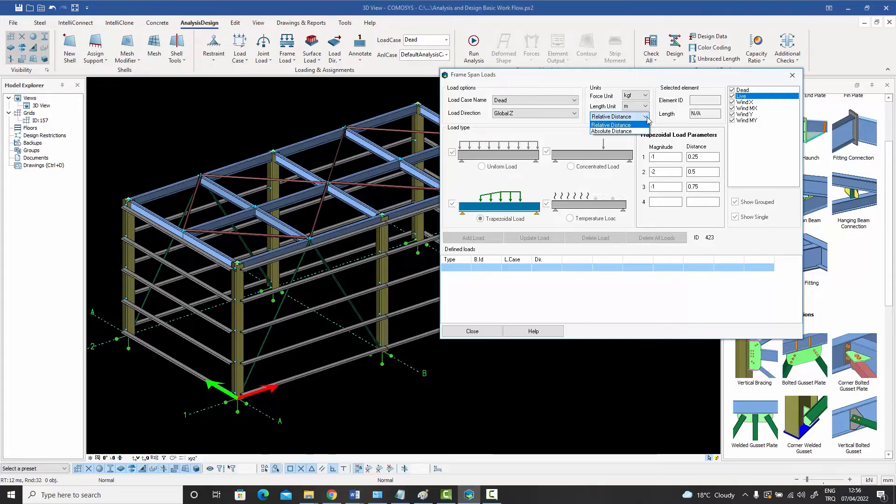
left_click(647, 118)
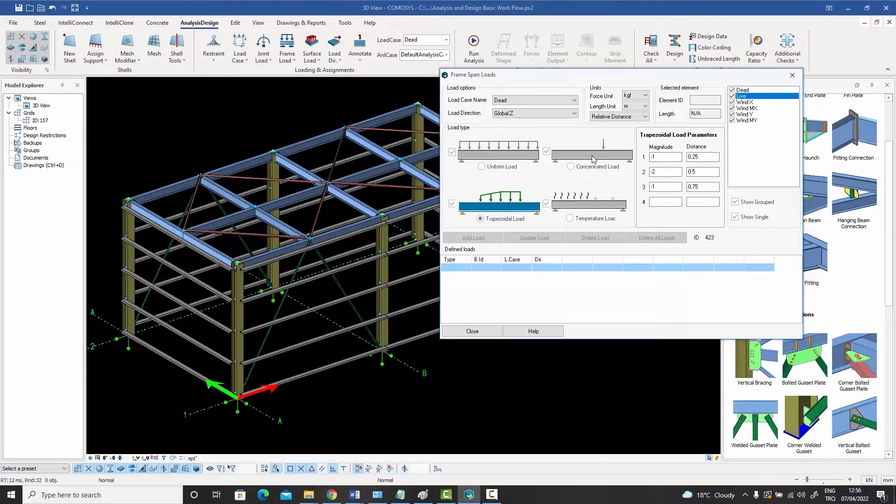
Step: Switch the load type to Uniform Load and keep the Global Z load direction
left_click(481, 167)
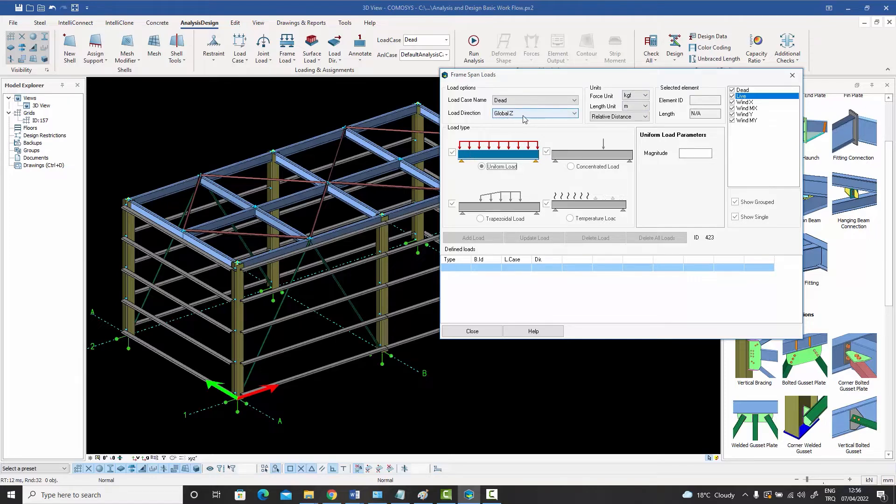
left_click(537, 119)
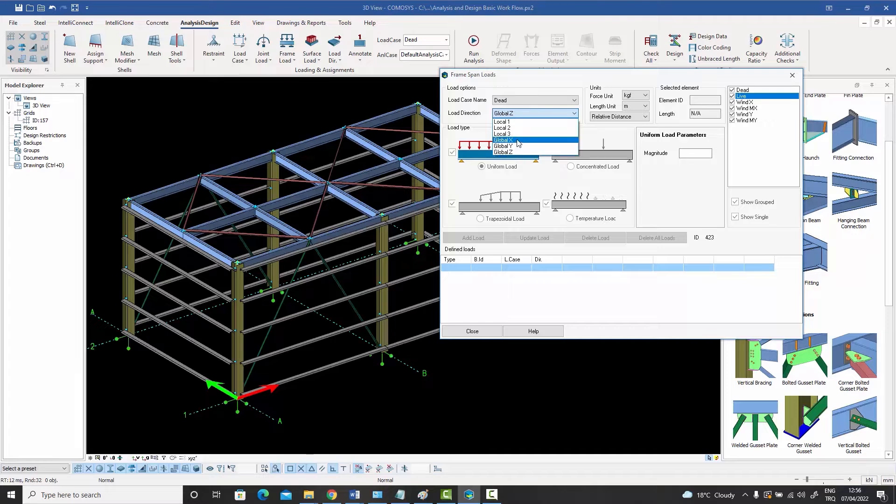
left_click(527, 79)
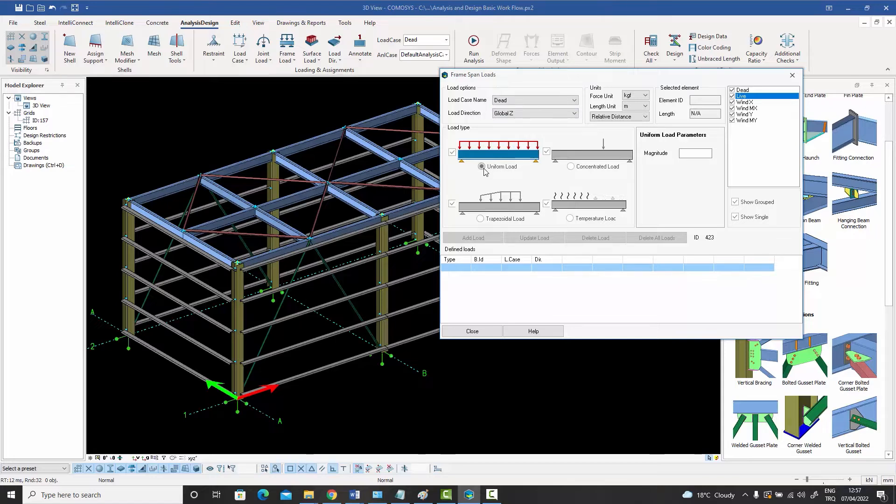
Step: Try selecting several frame elements for the load, individually and by area, and clear the selection
left_click(695, 100)
left_click(239, 170)
left_click(238, 170)
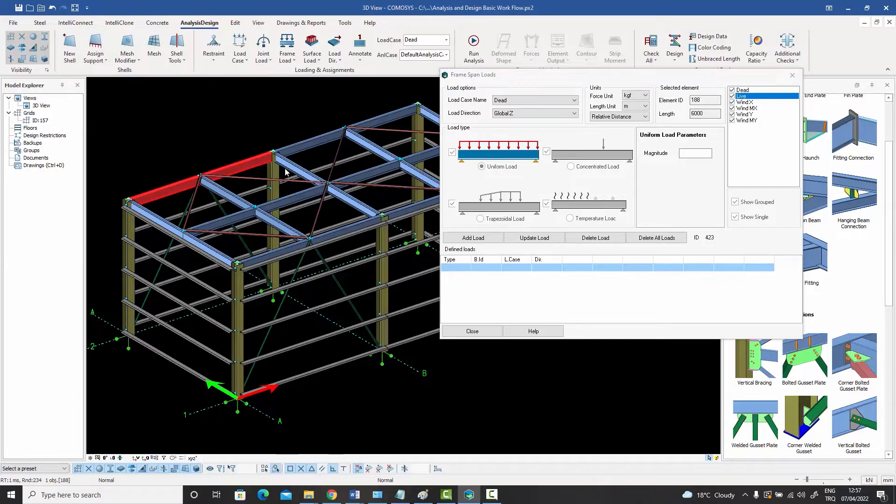
left_click(287, 203)
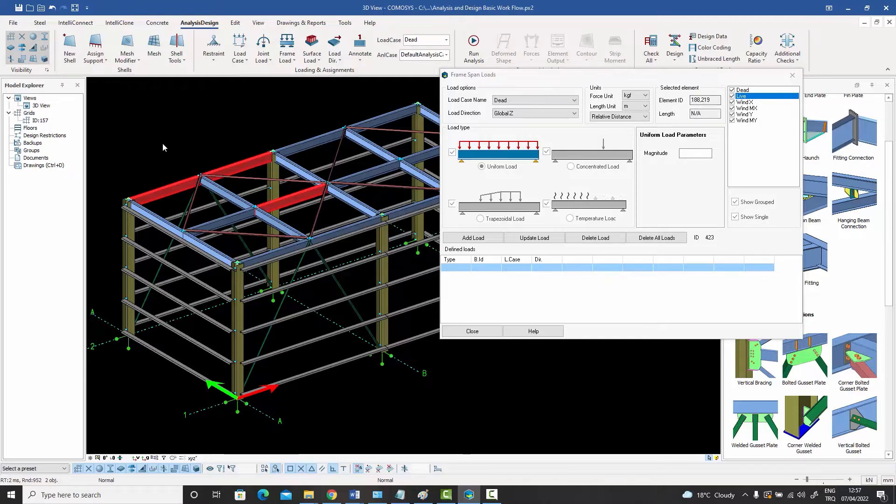
left_click(147, 130)
left_click_drag(147, 131, 358, 330)
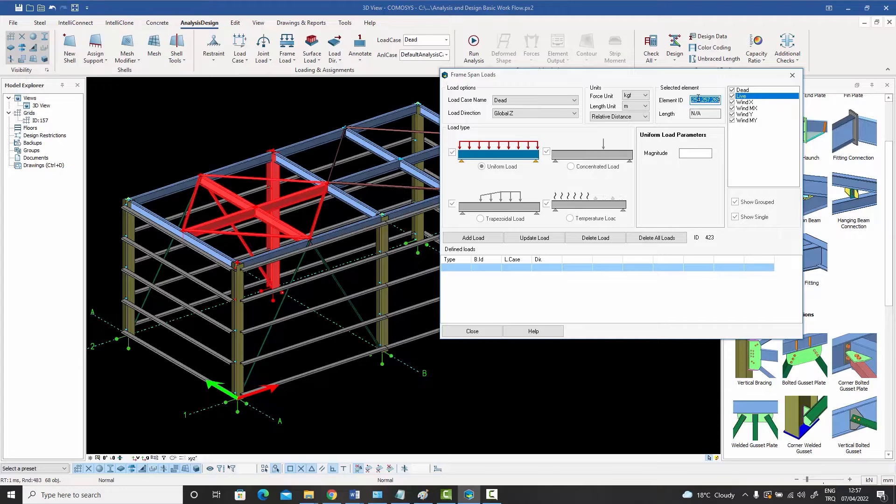
left_click(209, 115)
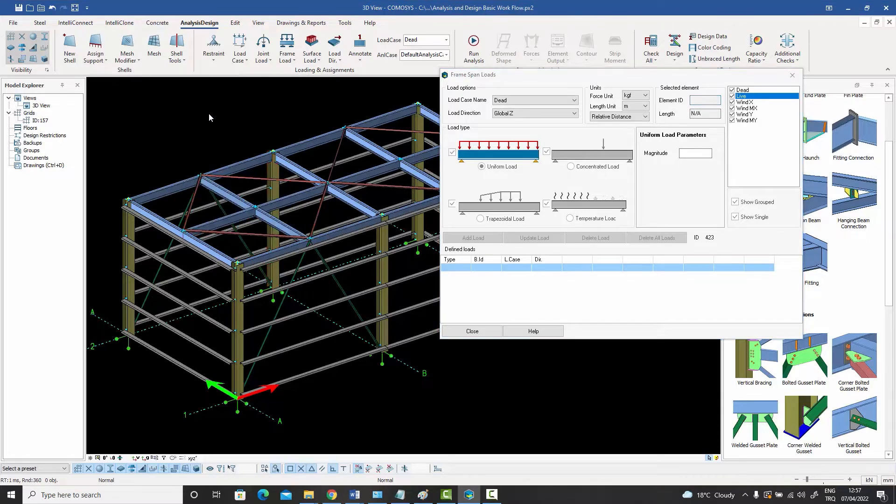
Step: Add a uniform load of -500 to the roof edge beam on grid line 2 between A and B, and close the dialog
left_click(247, 163)
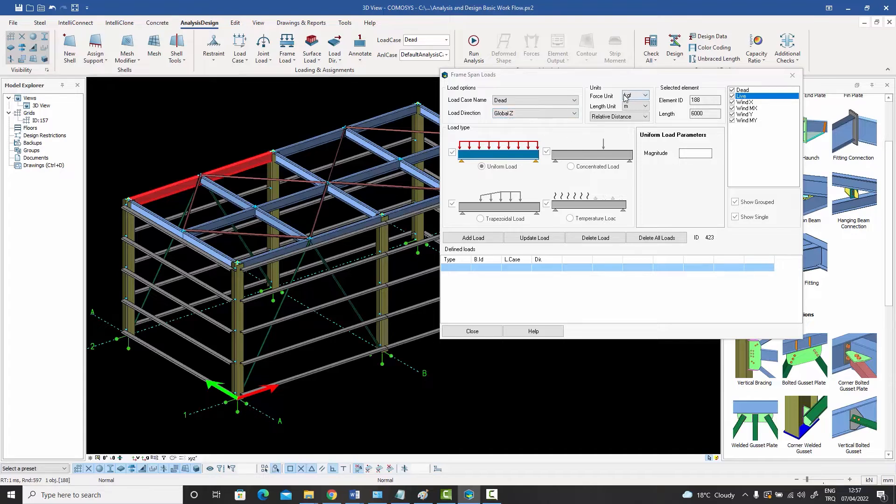
left_click(688, 153)
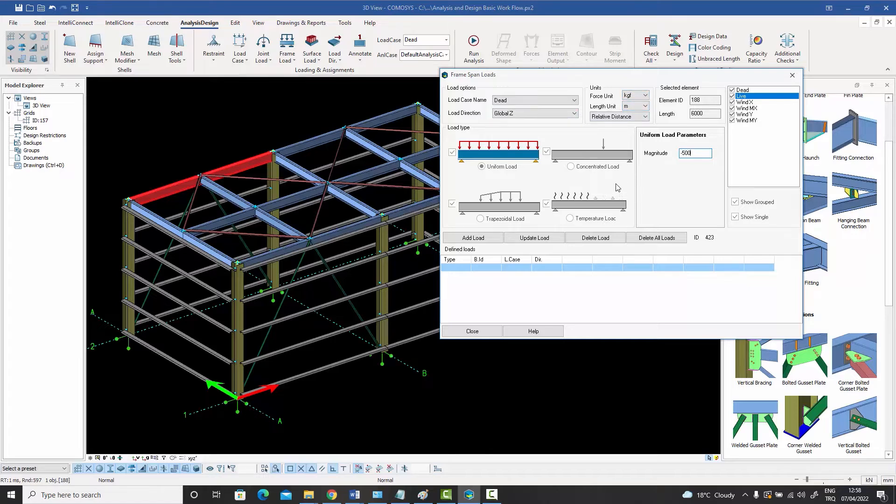
left_click(466, 239)
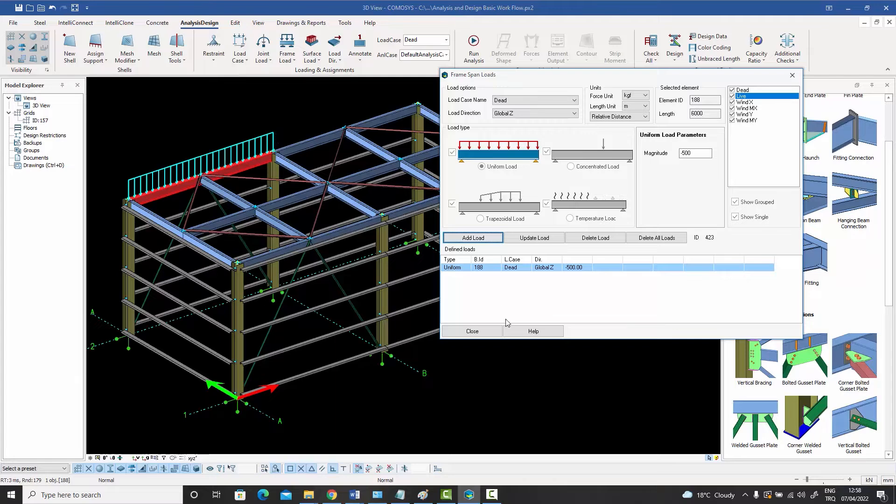
left_click(477, 332)
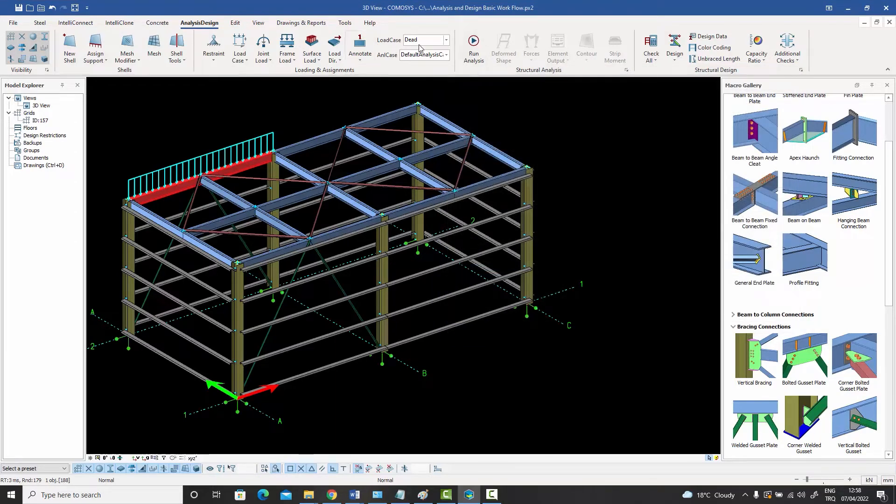
Step: Hide the applied loads by setting the displayed load case to None, and deselect the beam
left_click(447, 42)
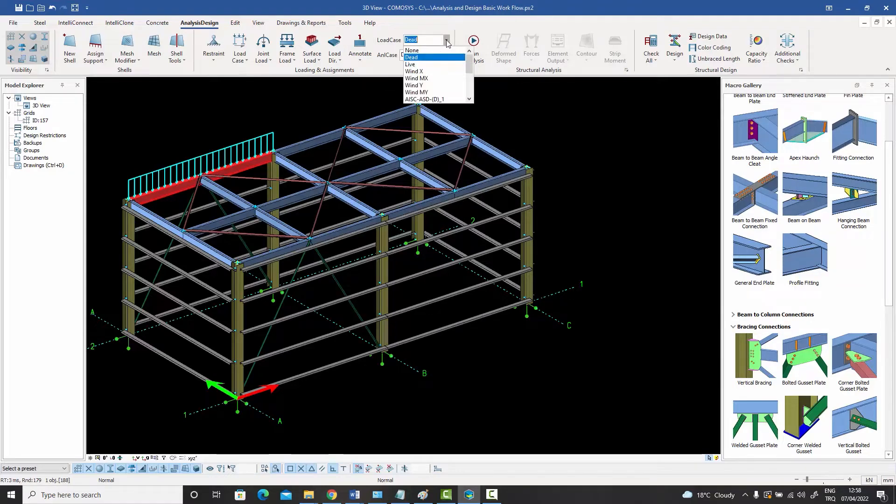
left_click(422, 49)
left_click(218, 130)
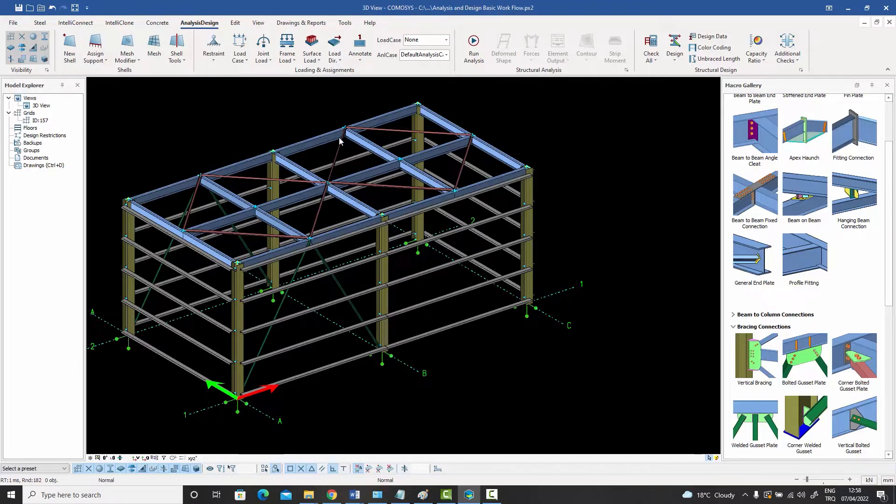
middle_click_drag(323, 152, 329, 157)
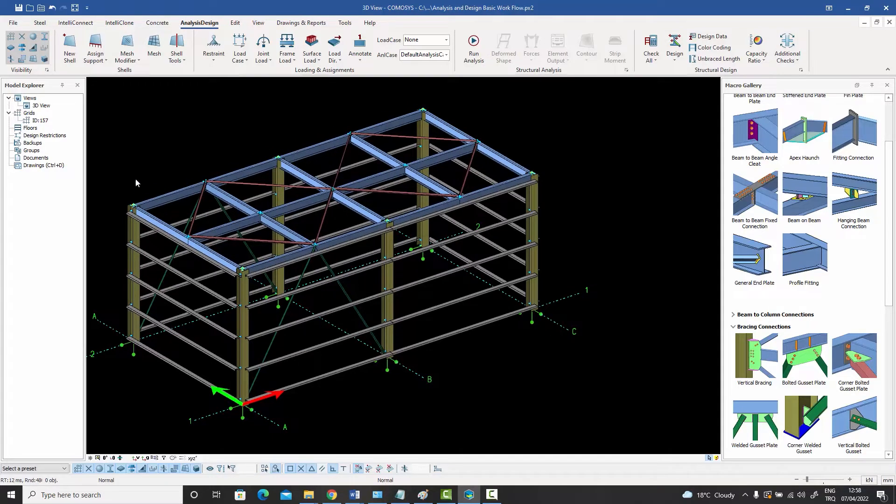
Step: Look through the available load cases and set the displayed load case to Dead
left_click(446, 41)
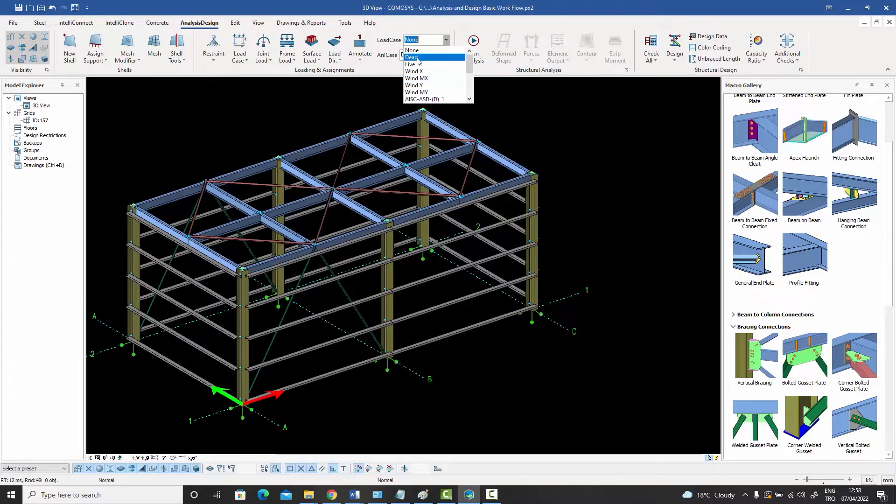
left_click(469, 99)
left_click(470, 99)
left_click(469, 100)
left_click(470, 99)
left_click(469, 100)
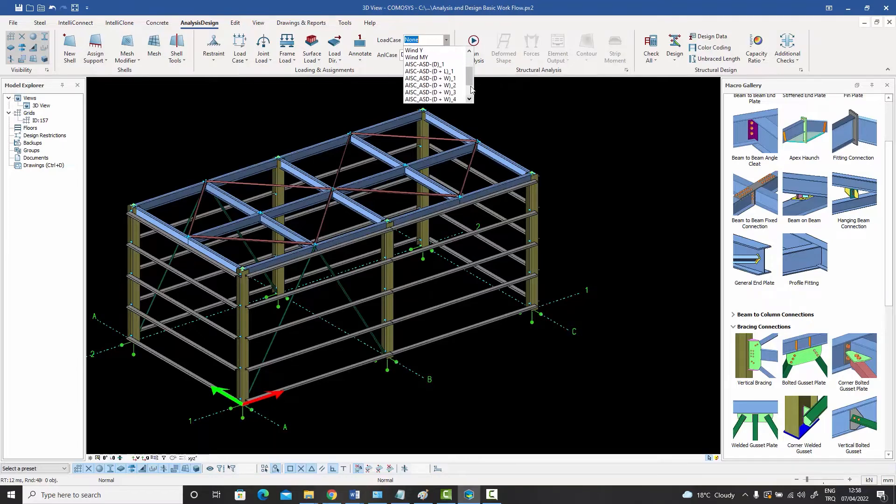
left_click_drag(471, 83, 469, 70)
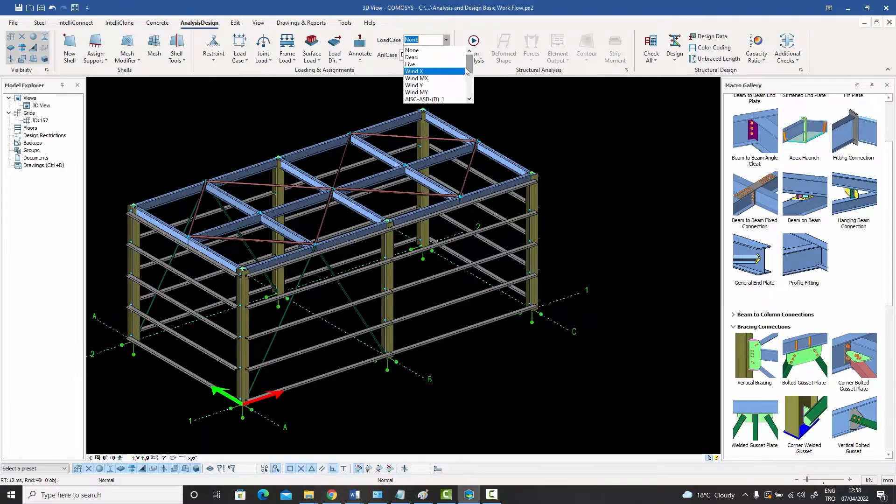
left_click(421, 58)
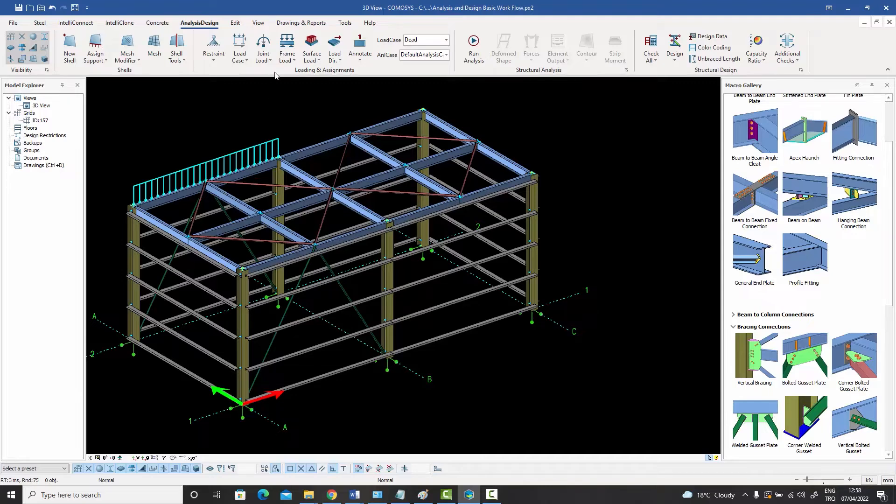
Step: Open the frame span loads and inspect the load defined on the roof edge beam on grid line 2 between A and B
left_click(287, 56)
left_click(303, 78)
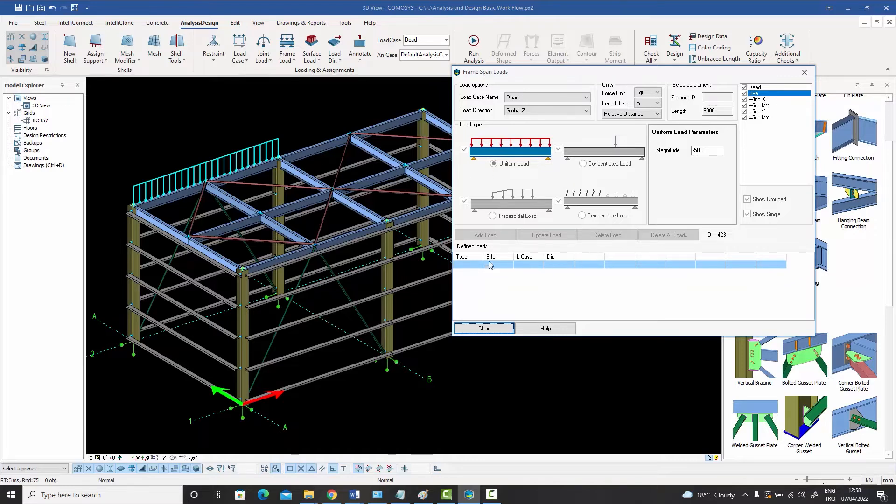
left_click(250, 174)
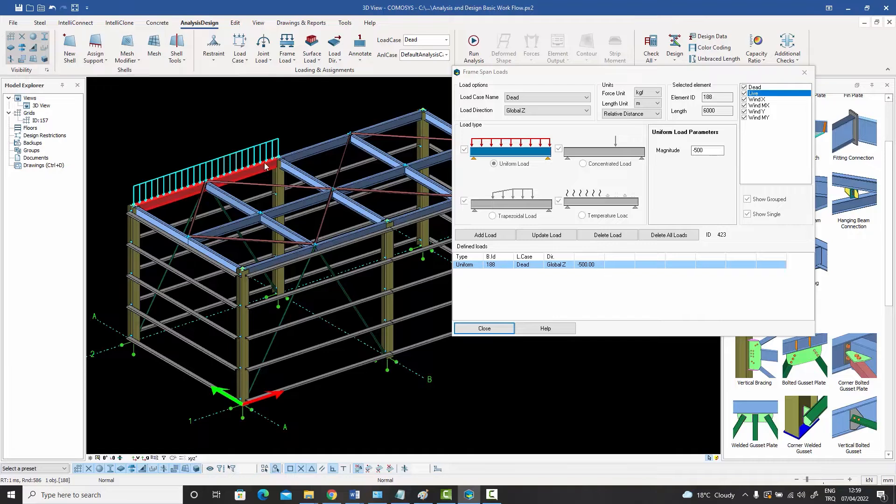
Step: Add a uniform Dead load of -500 to both middle roof beams between grid lines A and B, and clear the selection
left_click(241, 226)
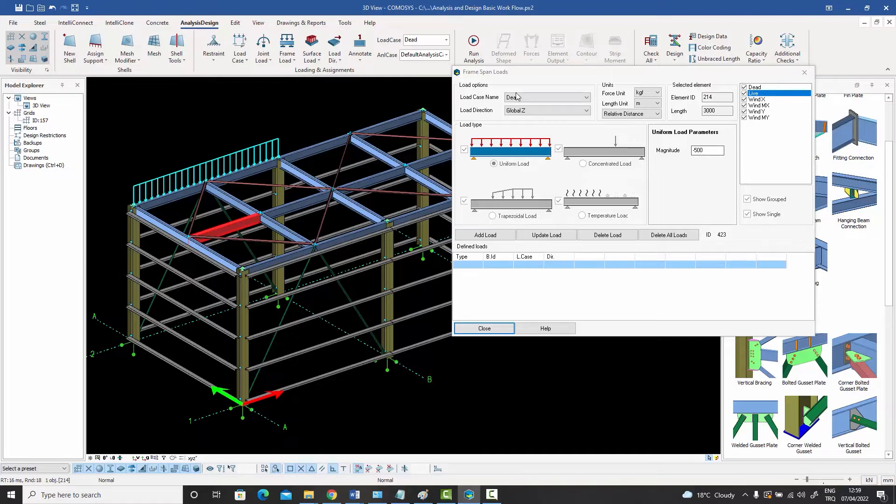
left_click(478, 239)
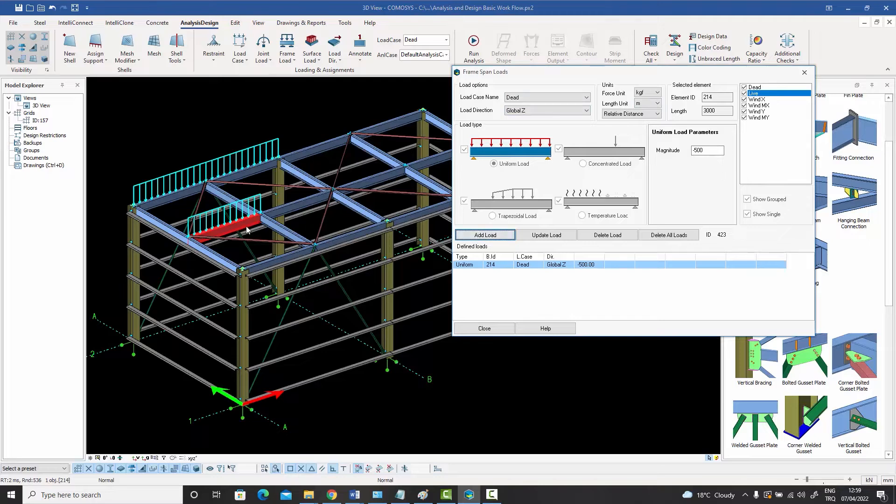
left_click(301, 208)
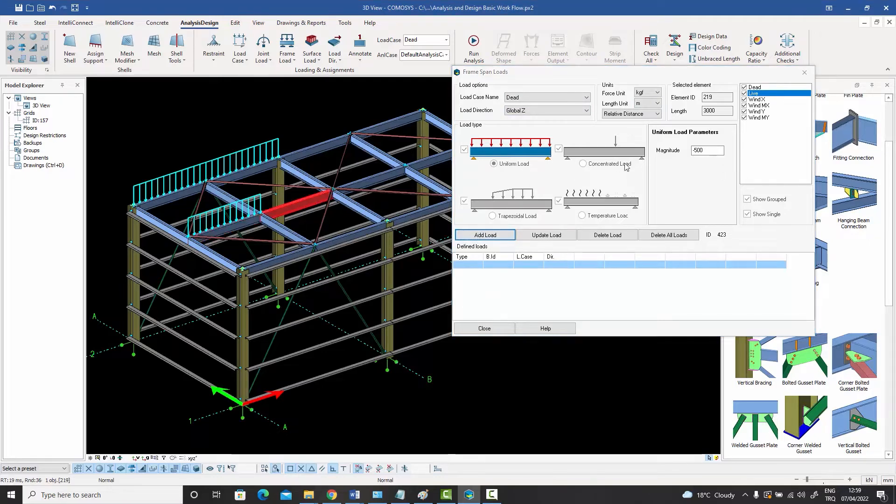
left_click(488, 235)
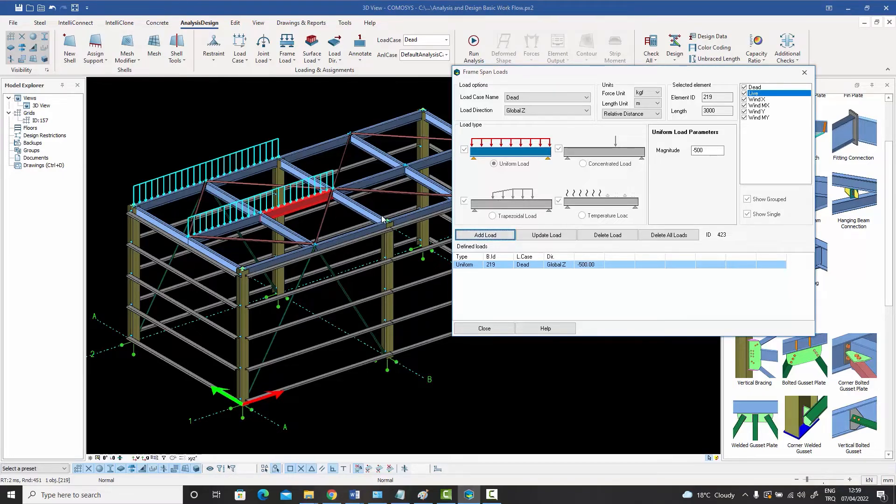
left_click(299, 120)
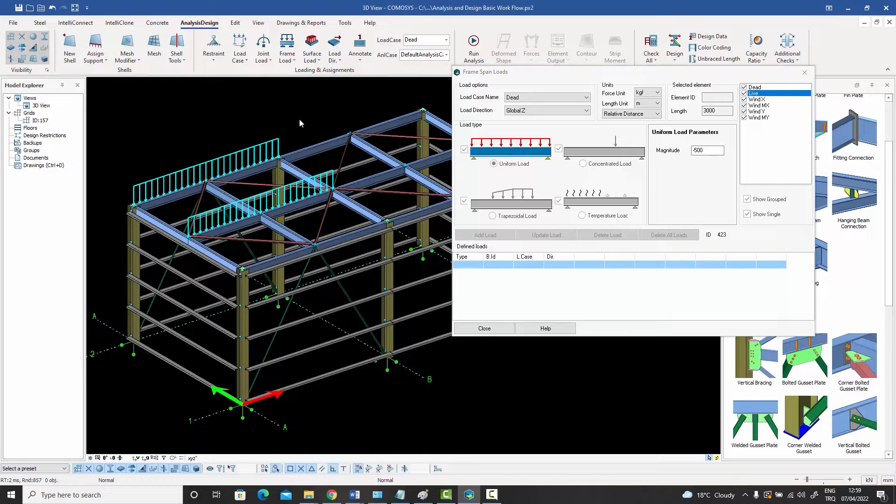
Step: Add a uniform load of -300 to the roof edge beam on grid line 1 between A and B, and clear the selection
left_click(351, 240)
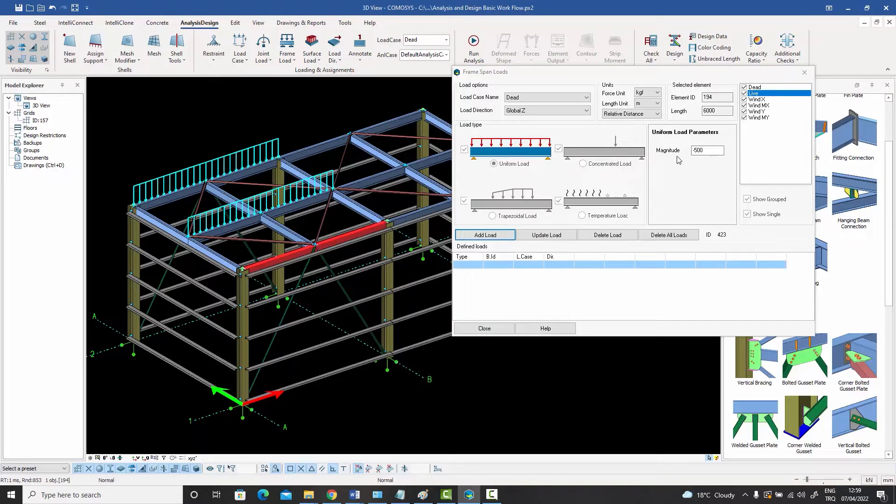
left_click(694, 150)
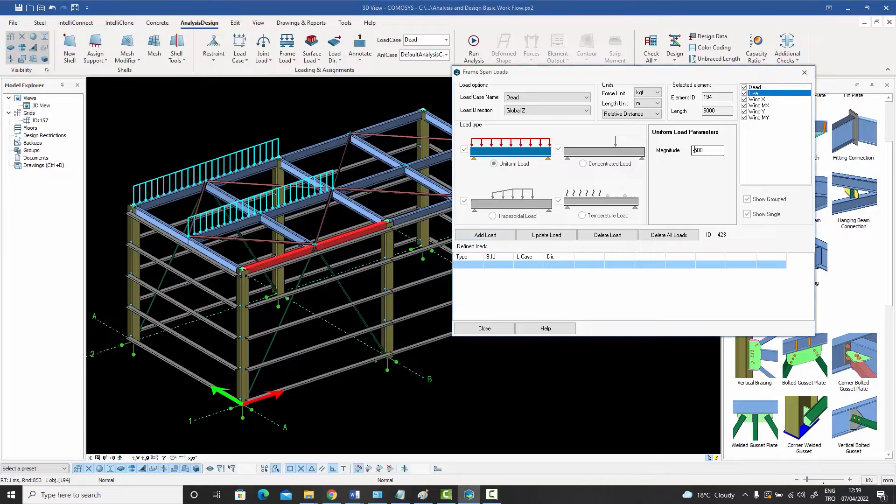
left_click_drag(694, 150, 707, 148)
type("-30")
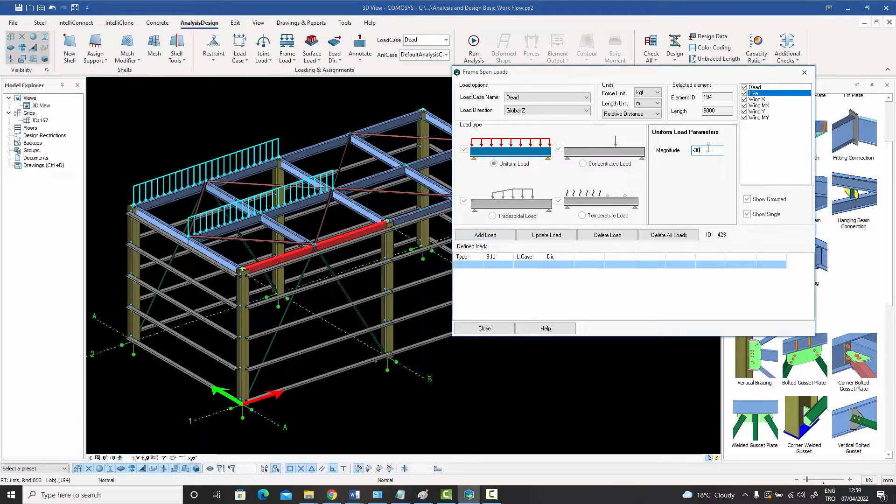
type("0")
left_click(486, 236)
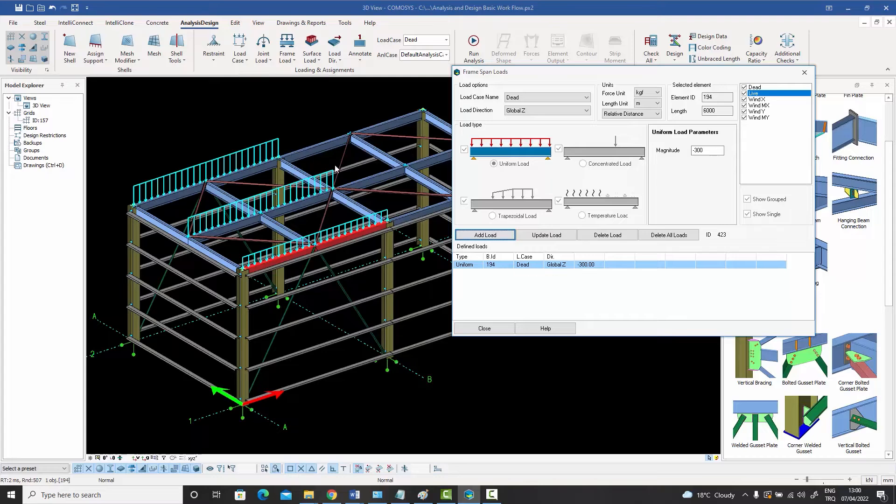
left_click(284, 104)
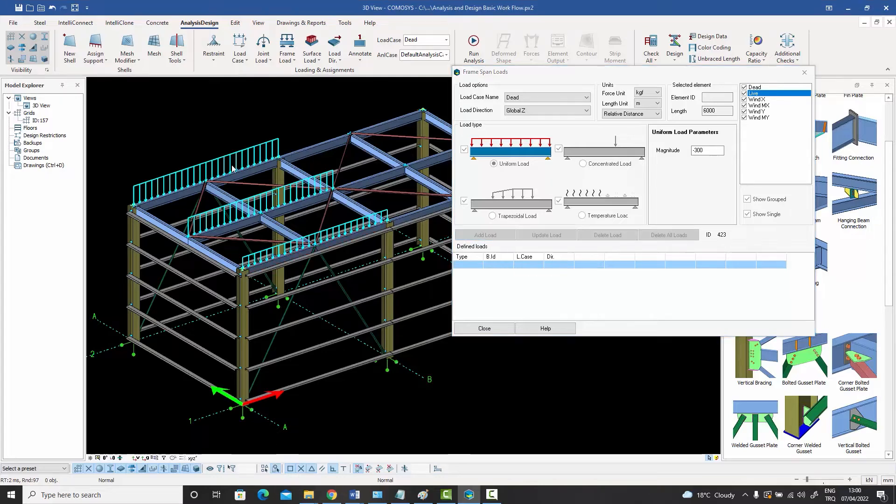
Step: Compare the defined loads of the grid line 2 edge beam when selected together with the first middle beam and with the grid line 1 edge beam
left_click(178, 197)
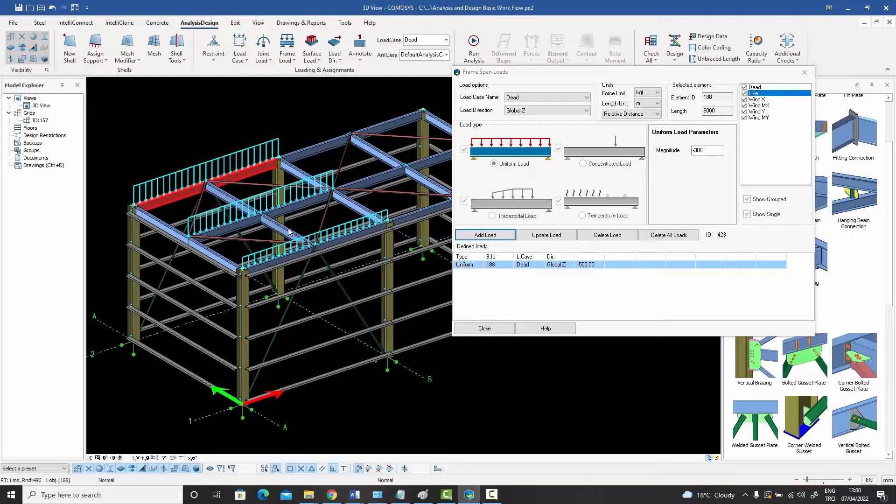
left_click(248, 229)
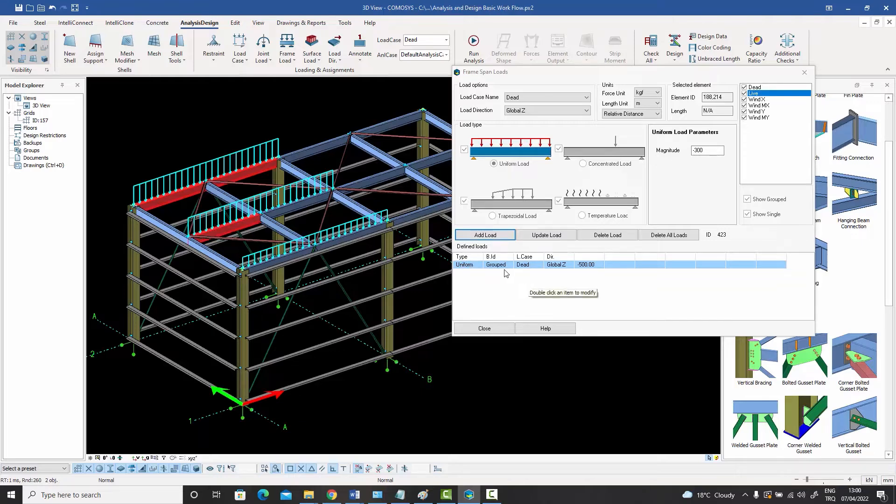
left_click(248, 221)
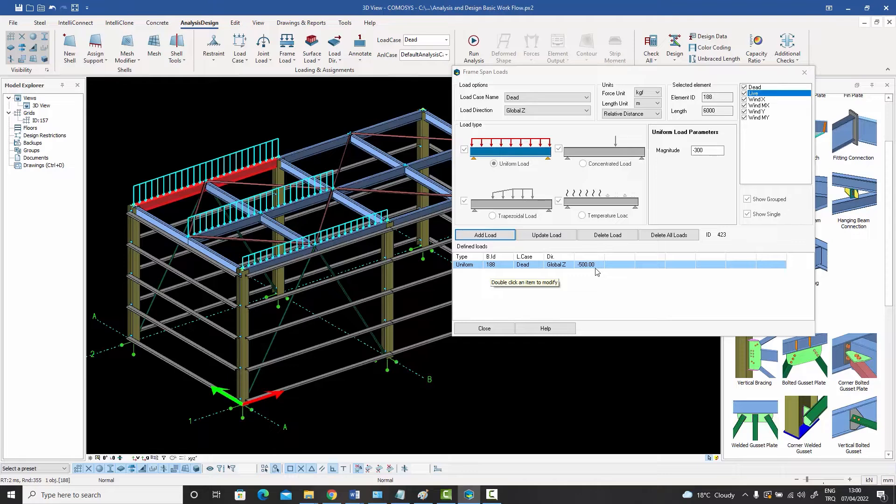
left_click(243, 230, "ctrl")
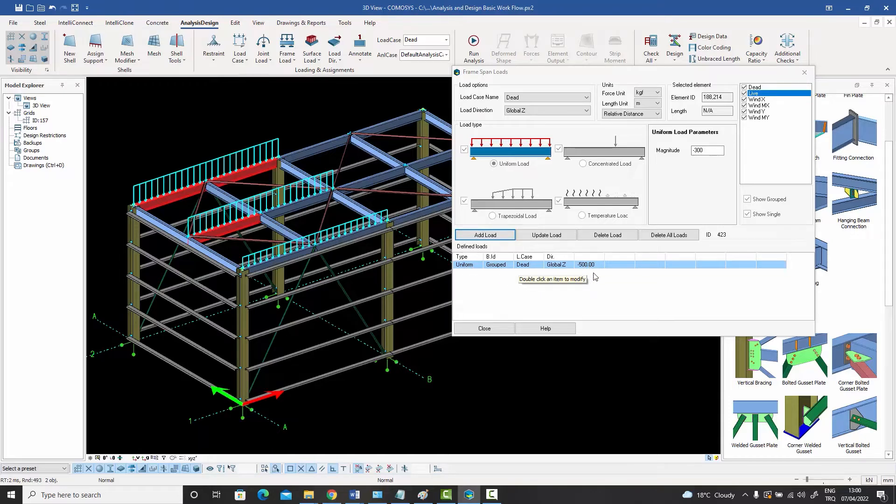
left_click(249, 228, "ctrl")
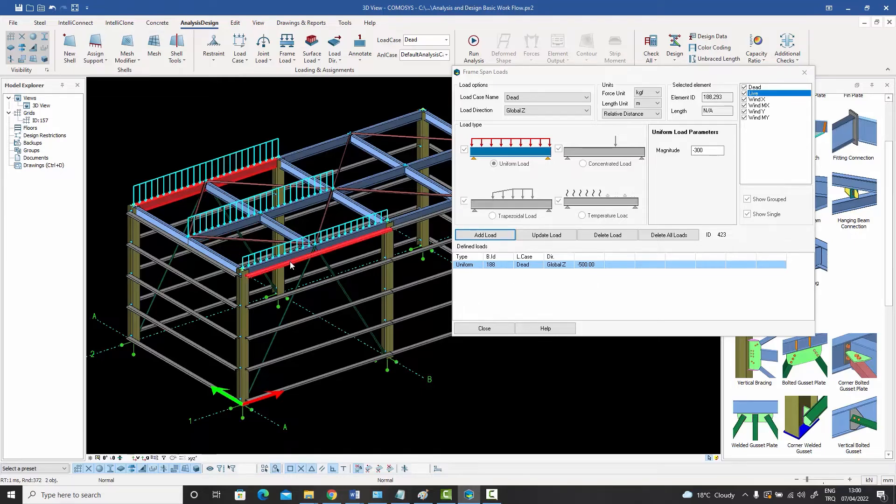
scroll(258, 265, "up", 3)
left_click(258, 265, "ctrl")
scroll(290, 260, "down", 5)
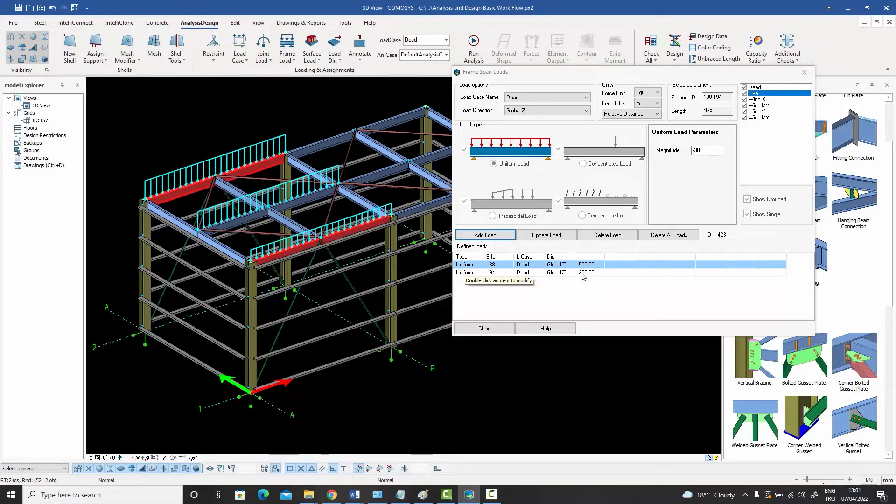
Step: Select the grid line 2 edge beam with the first middle beam and update their grouped uniform load to -700
left_click(292, 251)
left_click(259, 220)
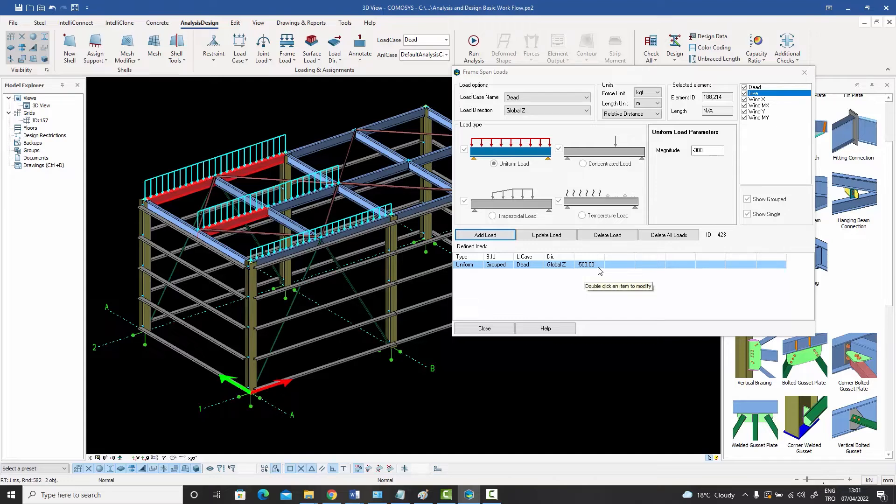
double_click(504, 265)
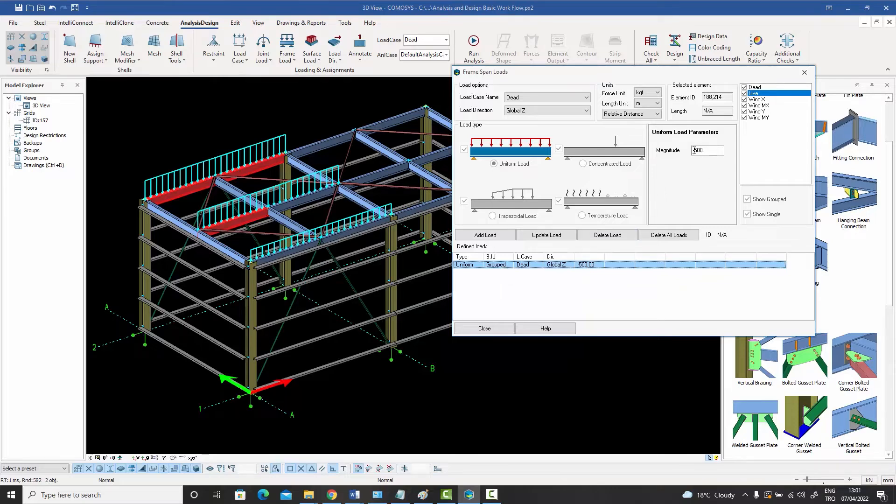
double_click(695, 150)
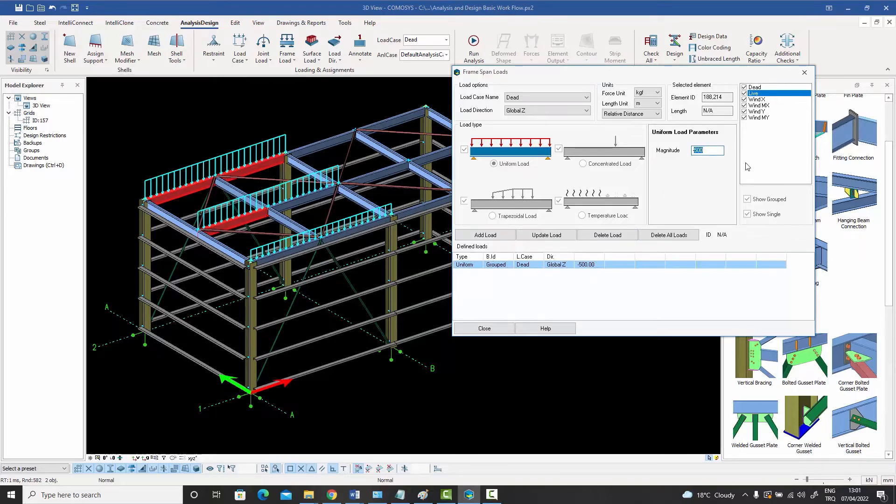
left_click(549, 236)
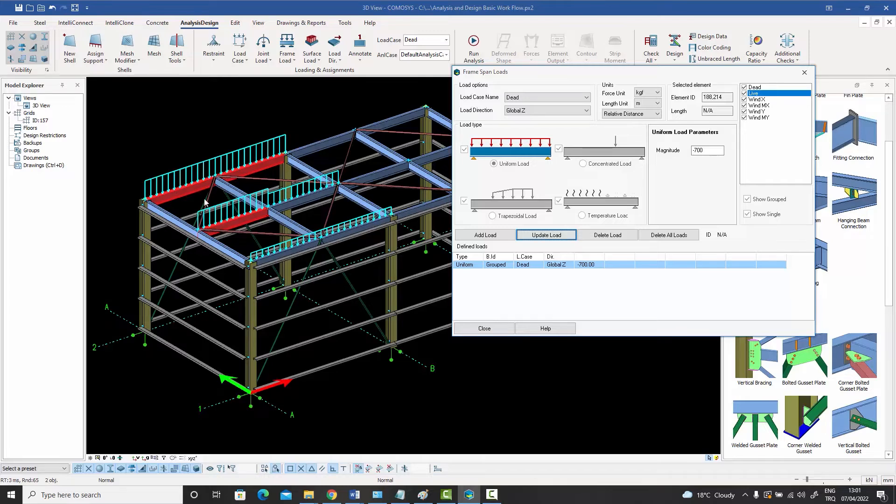
Step: Add the grid line 1 edge beam to the selection, review the separately listed loads, and remove that beam from the selection
left_click(293, 250, "ctrl")
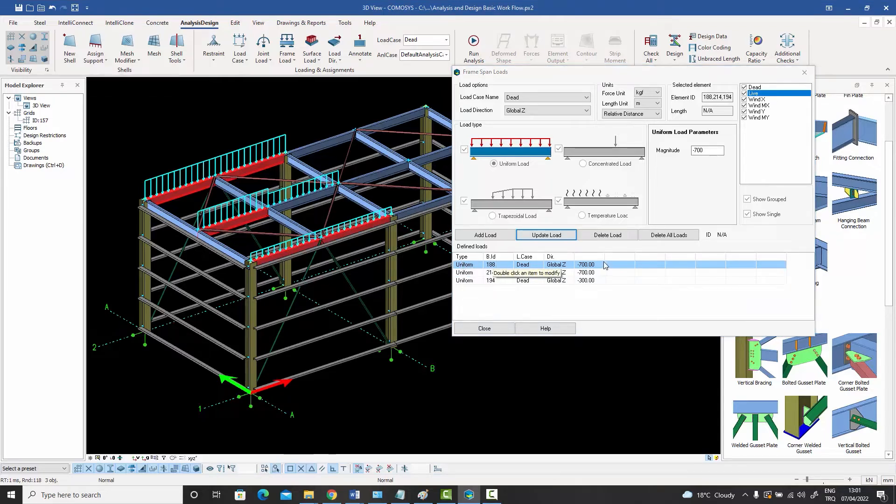
left_click(477, 266)
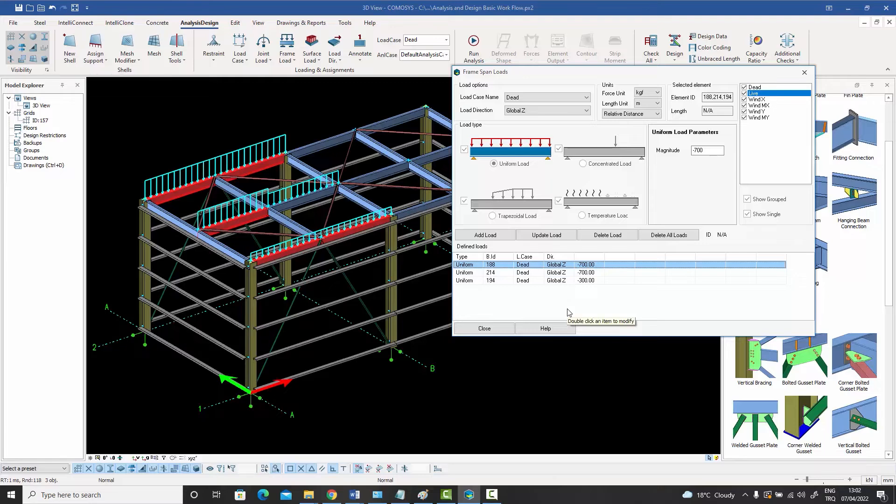
left_click(302, 252, "ctrl")
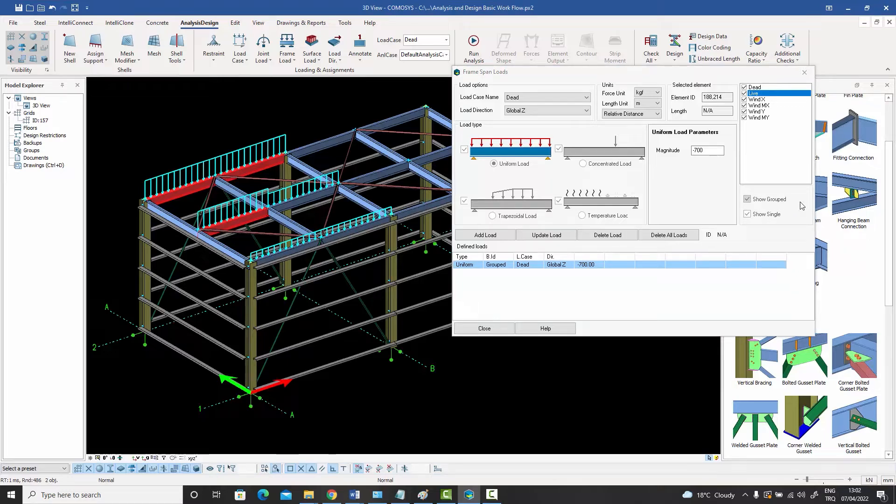
Step: Toggle the display of grouped and single loads off and on, and reselect the grid line 1 edge beam to review all three loads
left_click(748, 200)
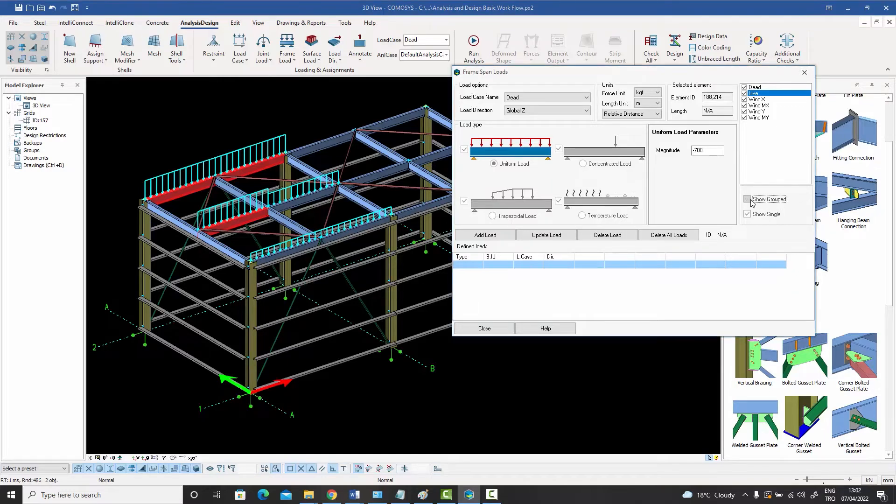
left_click(748, 213)
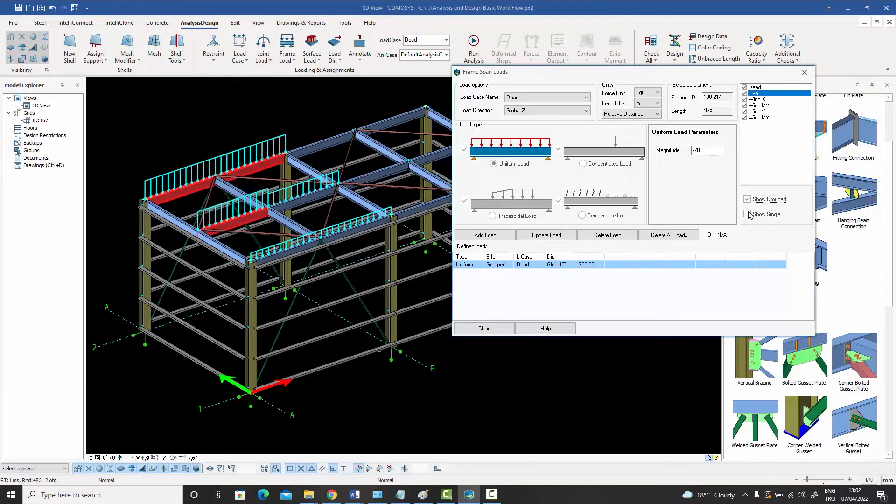
left_click(747, 214)
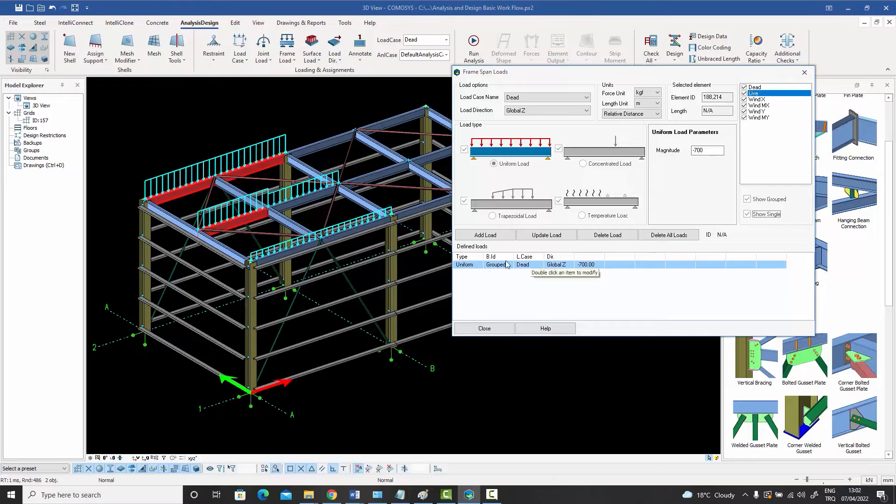
left_click(290, 253)
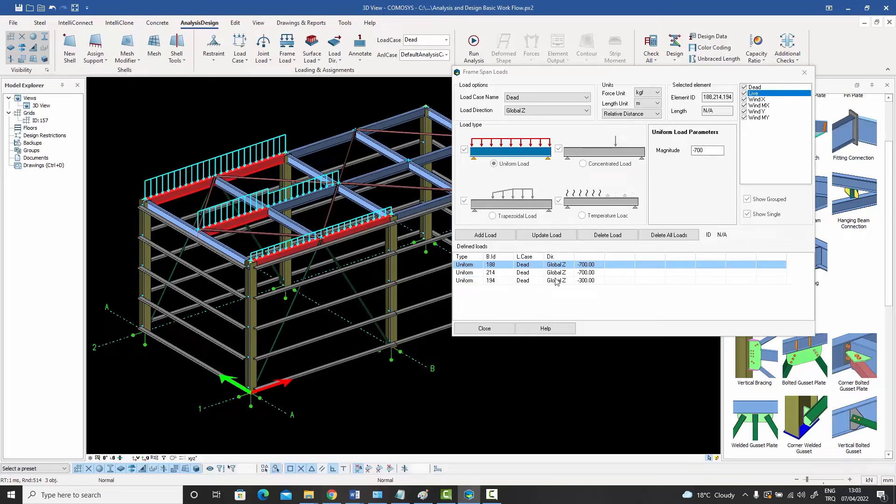
Step: Add a uniform Live load of -700 in Global Z to the grid line 2 edge beam between grids B and C, and close the load dialog
left_click(324, 143)
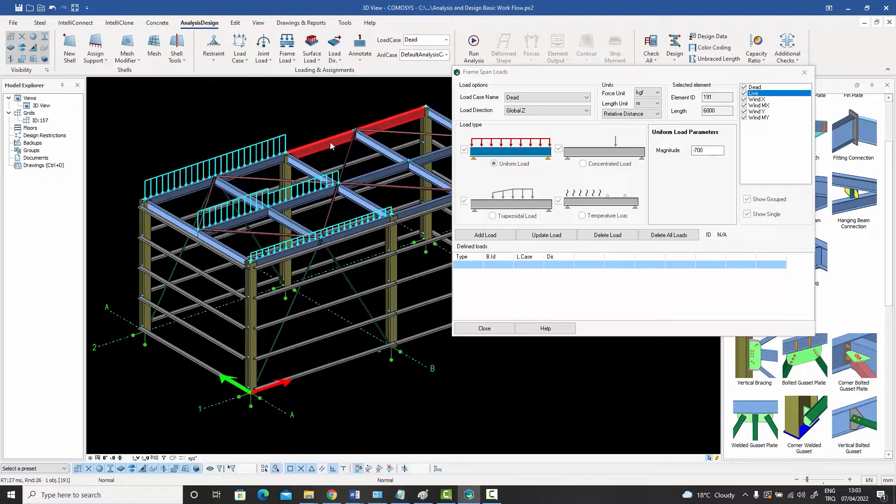
left_click(534, 98)
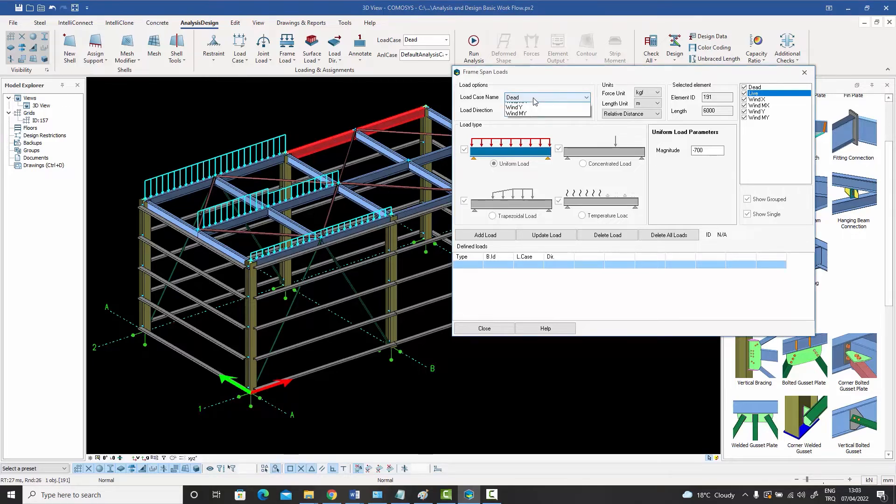
left_click(522, 112)
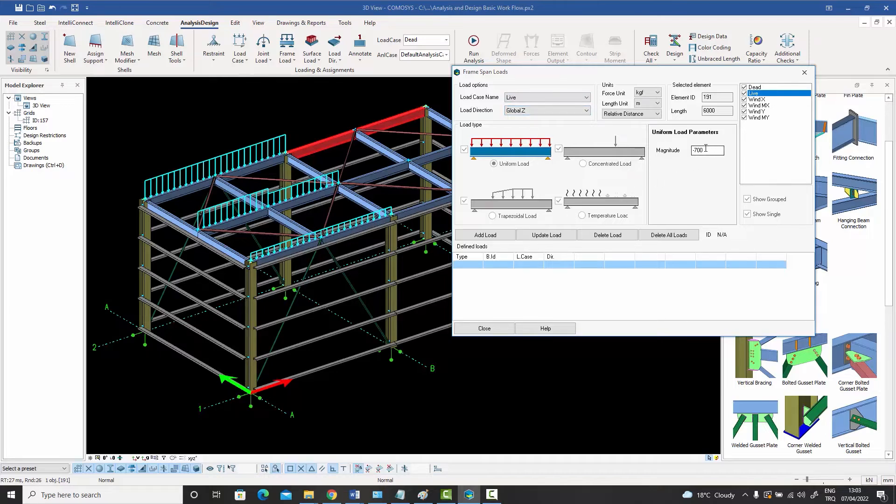
left_click(485, 236)
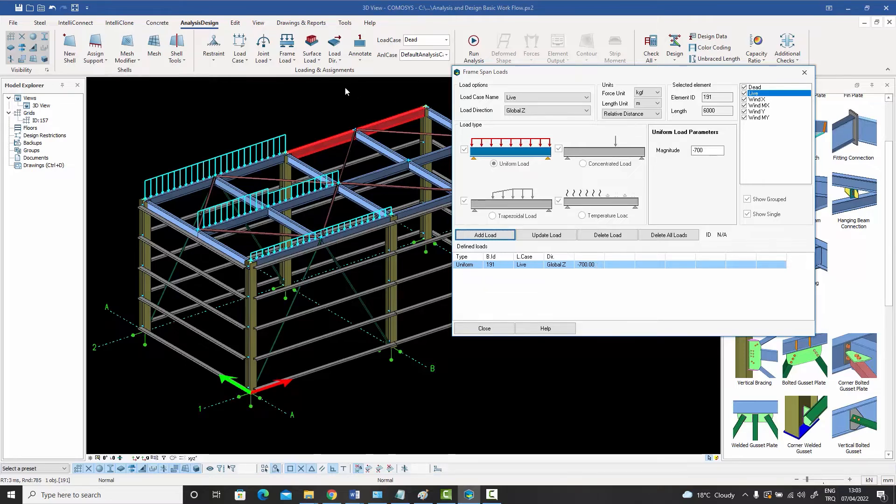
left_click(804, 73)
Step: Display the model's loads for the Live case and the AISC-ASD-(D + L)_1 combination, and return the displayed load case to Dead
left_click(447, 40)
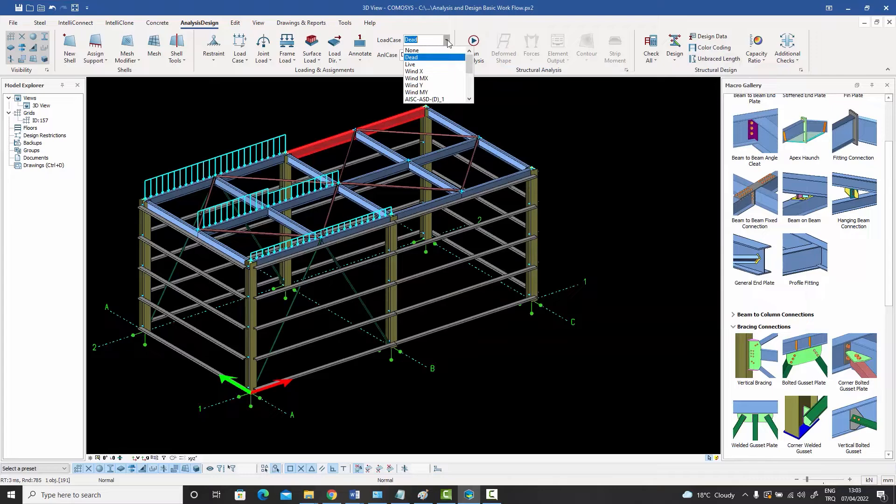
left_click(423, 64)
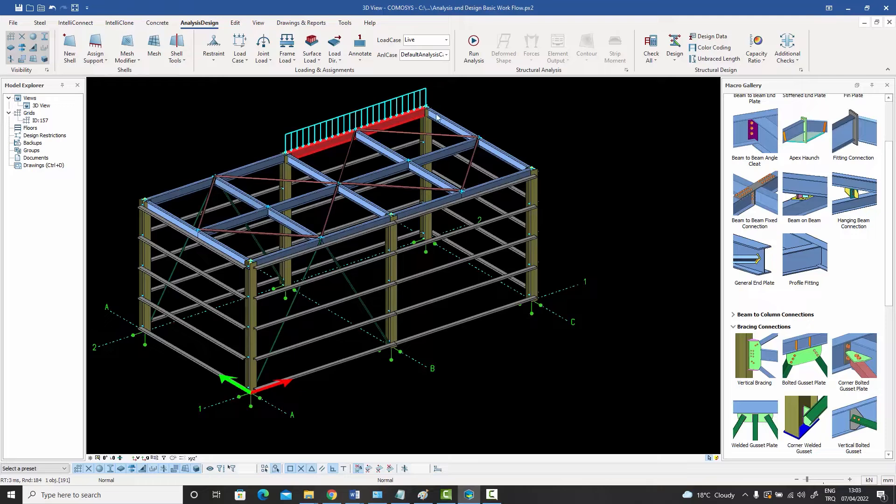
left_click(446, 40)
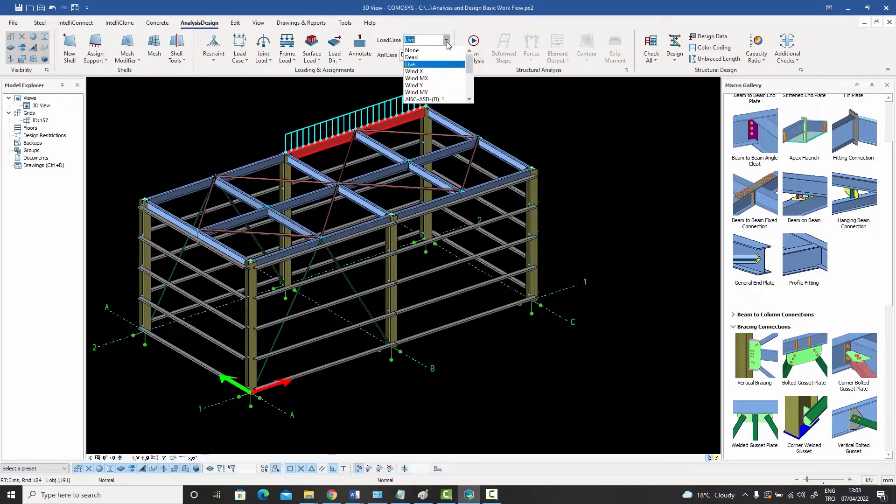
left_click(469, 100)
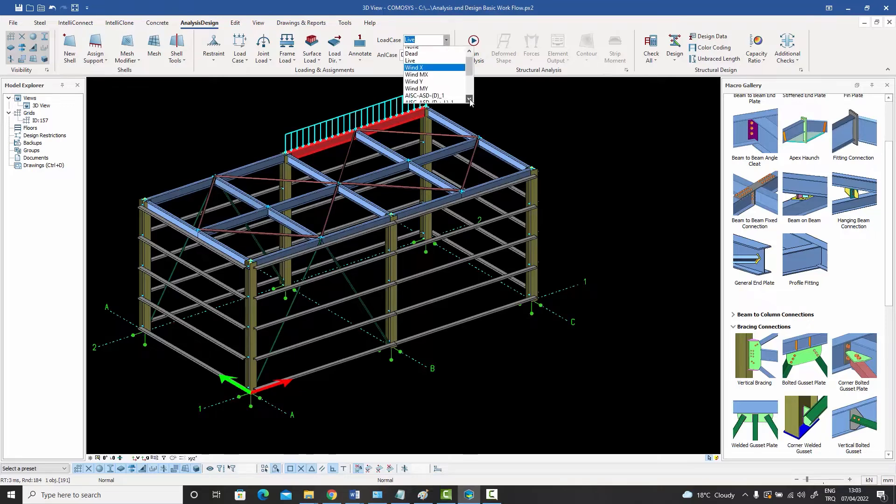
left_click(469, 99)
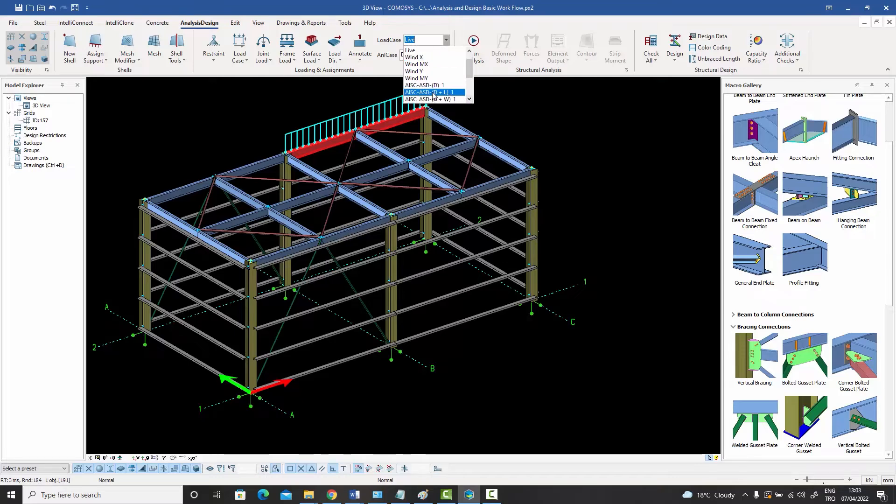
left_click(439, 92)
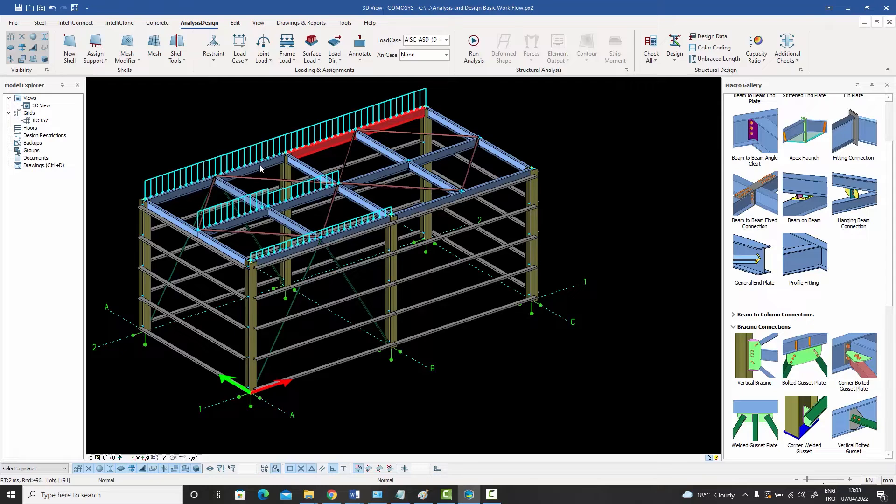
left_click(446, 39)
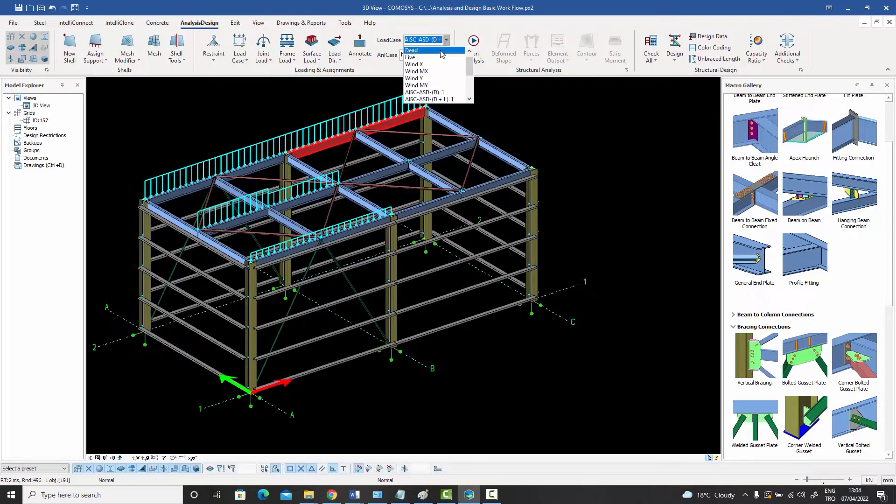
left_click(440, 51)
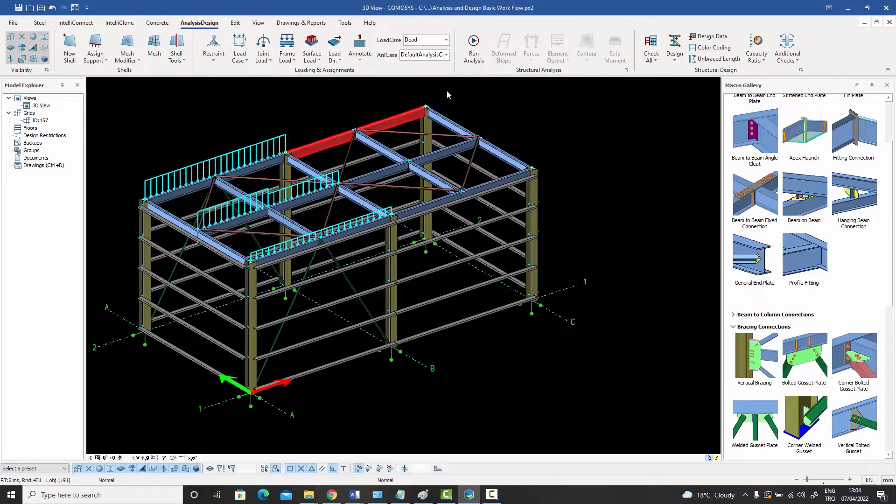
Step: Reopen Frame Span Load and review the defined loads of the live-loaded edge beam selected together with the dead-loaded roof beams
key("Delete")
left_click(291, 63)
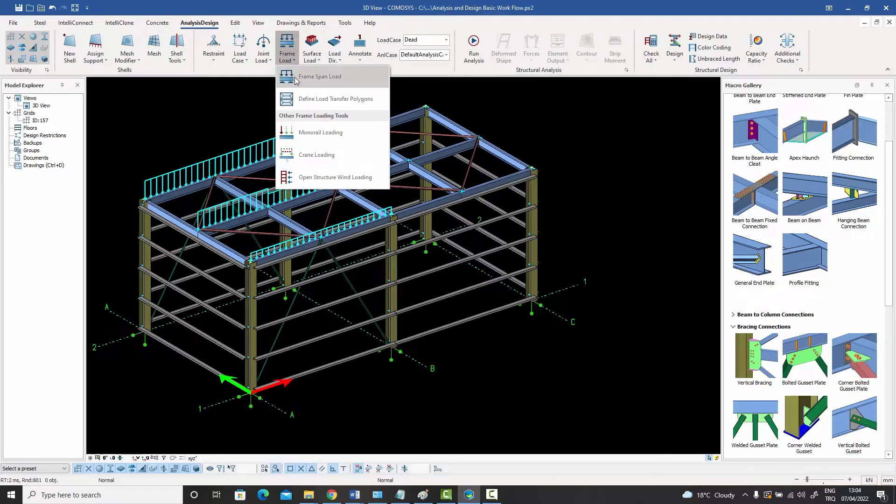
left_click(308, 76)
mouse_move(526, 73)
left_mouse_down()
mouse_move(541, 73)
mouse_move(528, 65)
left_mouse_up()
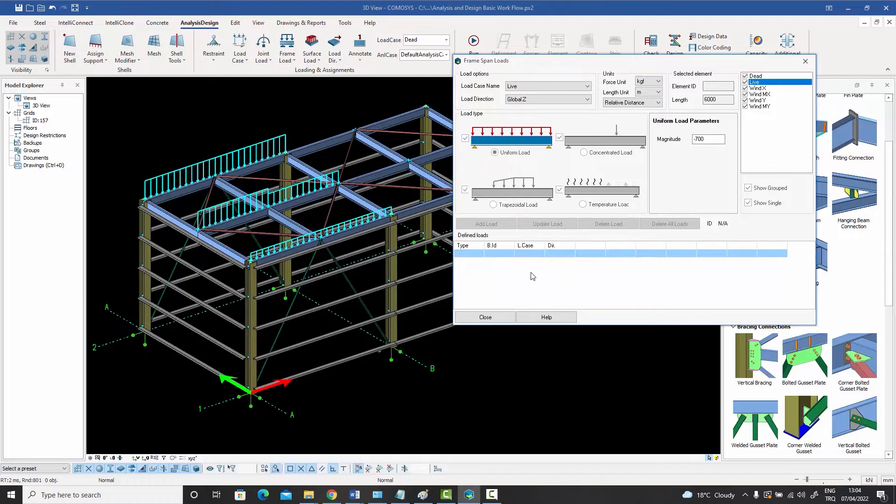
left_click(332, 142)
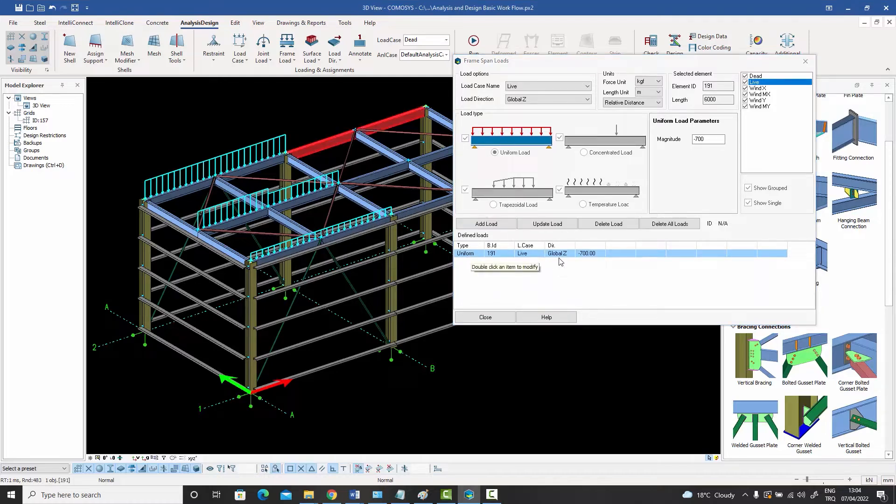
left_click(181, 193)
left_click(238, 223)
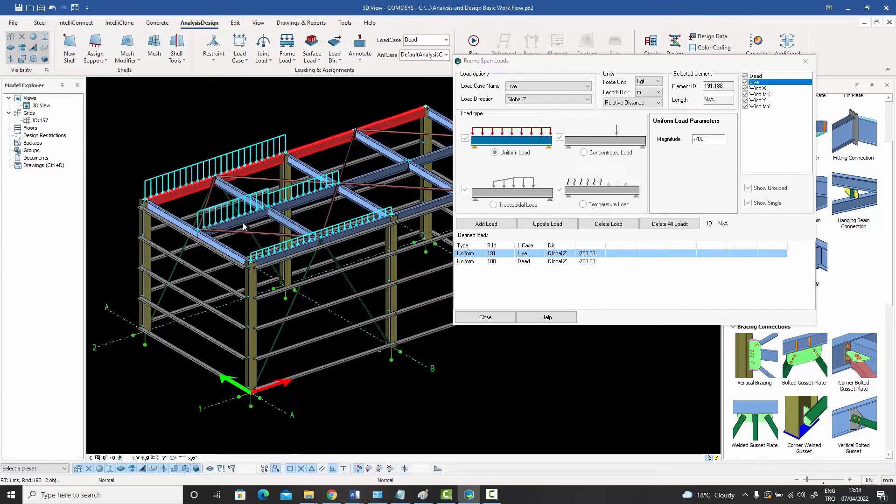
left_click(294, 254)
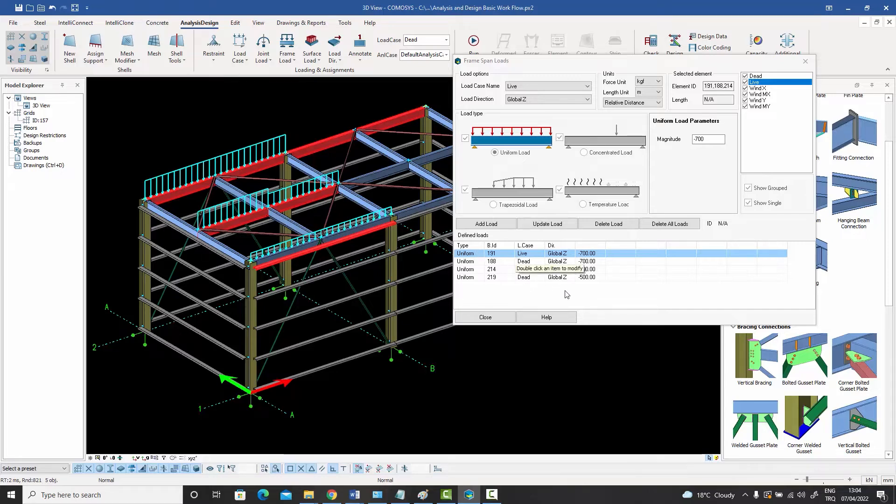
left_click(642, 293)
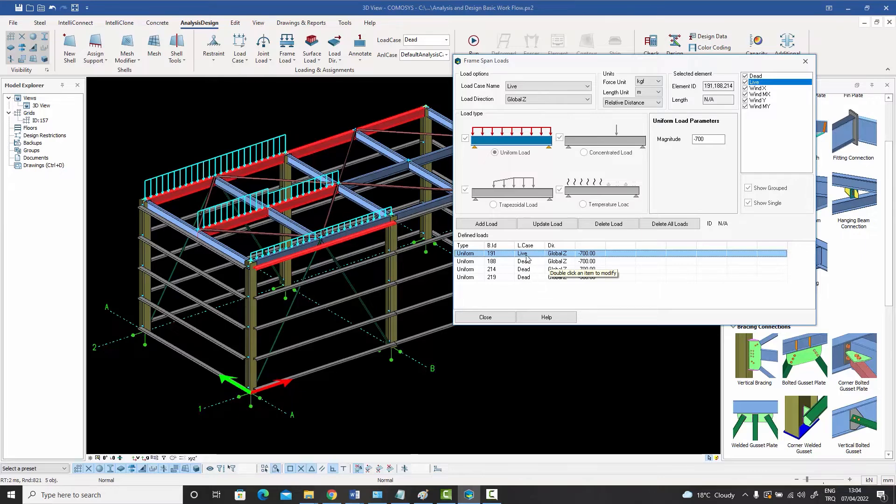
Step: Clear the selection and select the entire structure to review all its defined span loads
left_click(296, 128)
scroll(303, 129, "down", 3)
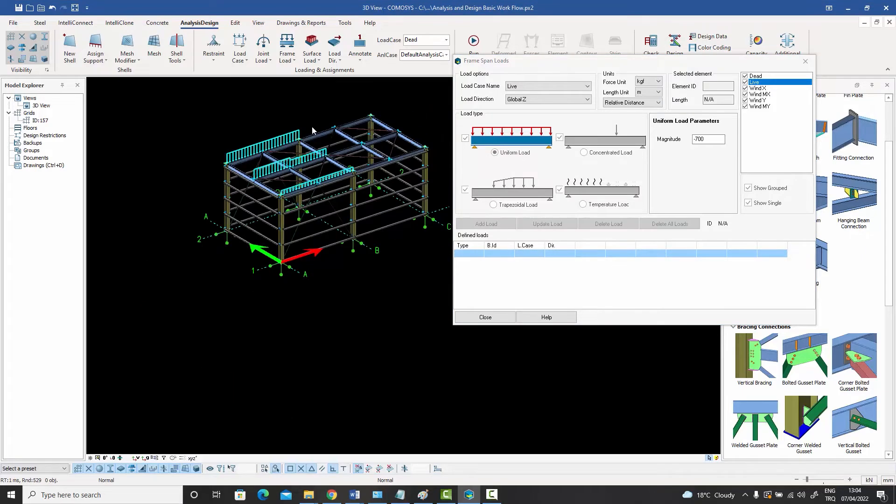
scroll(312, 130, "down", 2)
left_click_drag(161, 119, 413, 281)
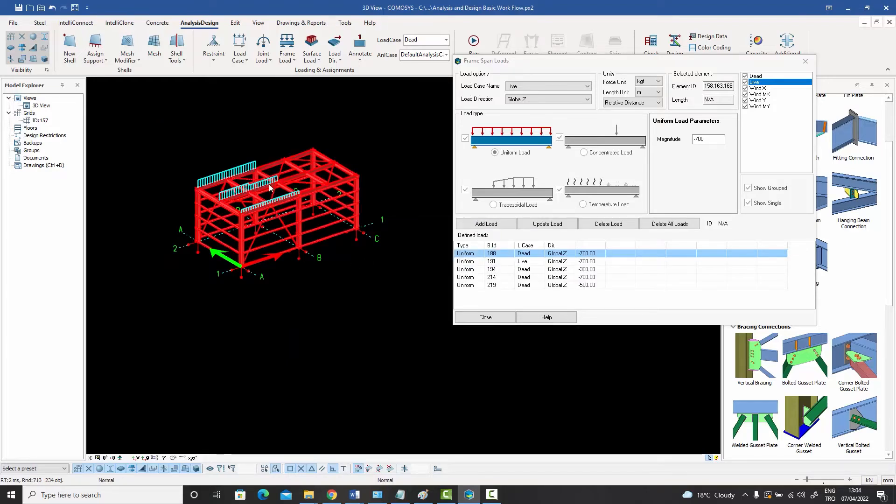
scroll(280, 192, "up", 2)
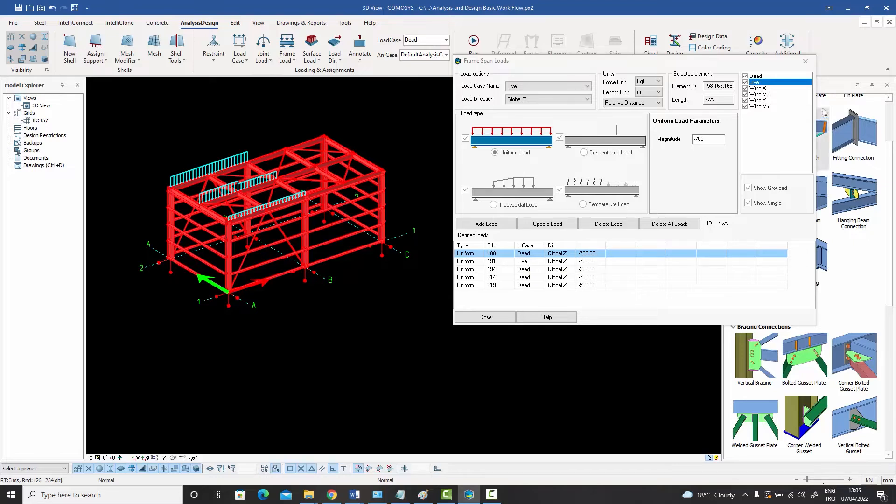
Step: Filter the defined loads list to Dead loads only and to Live loads only, and restore both load cases in the filter
left_click(745, 82)
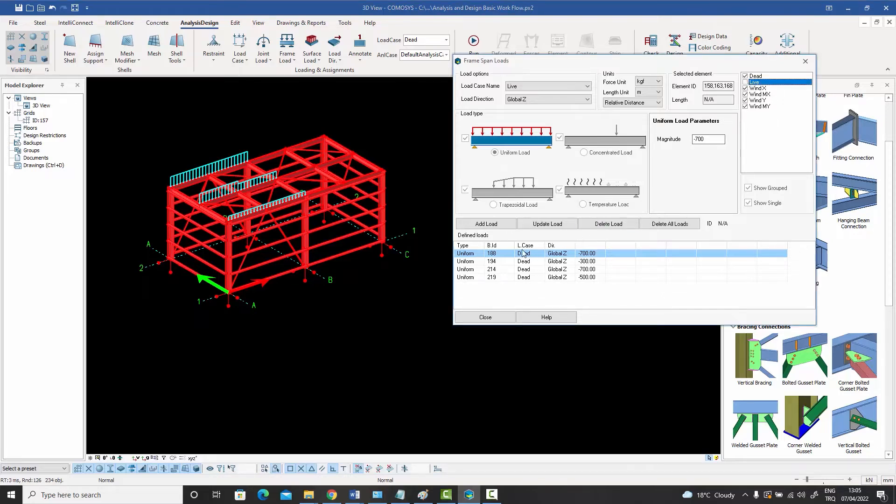
left_click(745, 76)
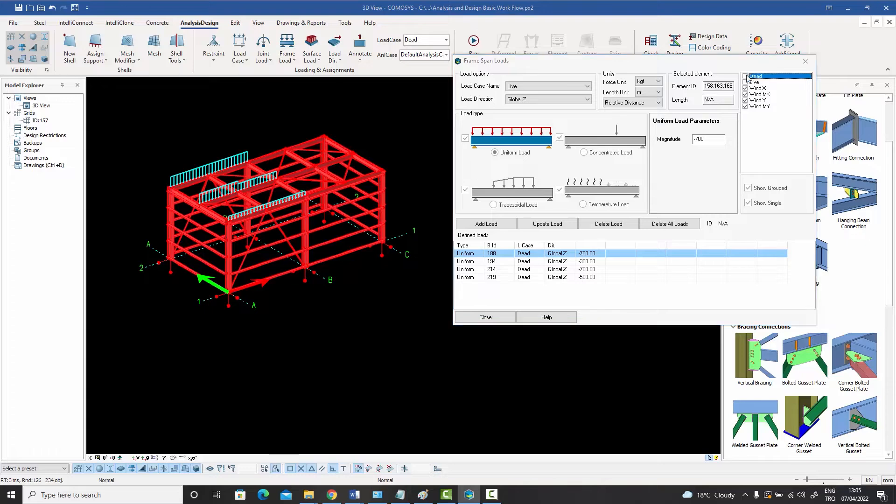
left_click(745, 83)
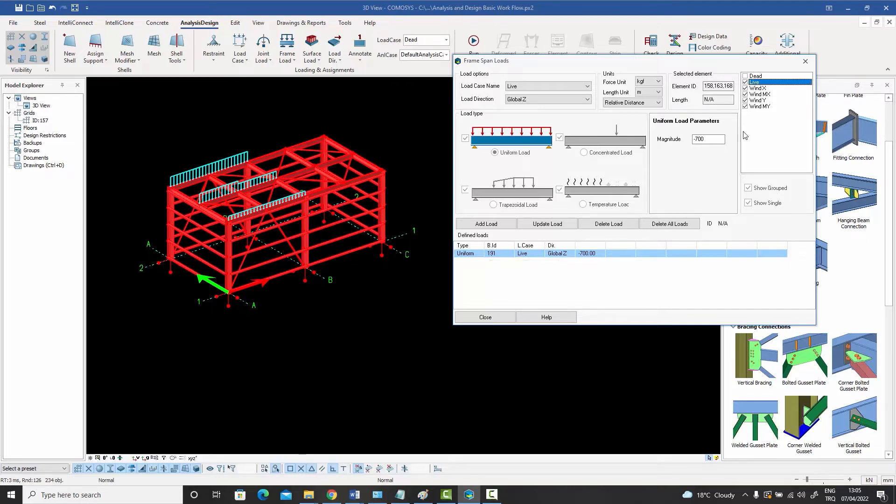
left_click(745, 76)
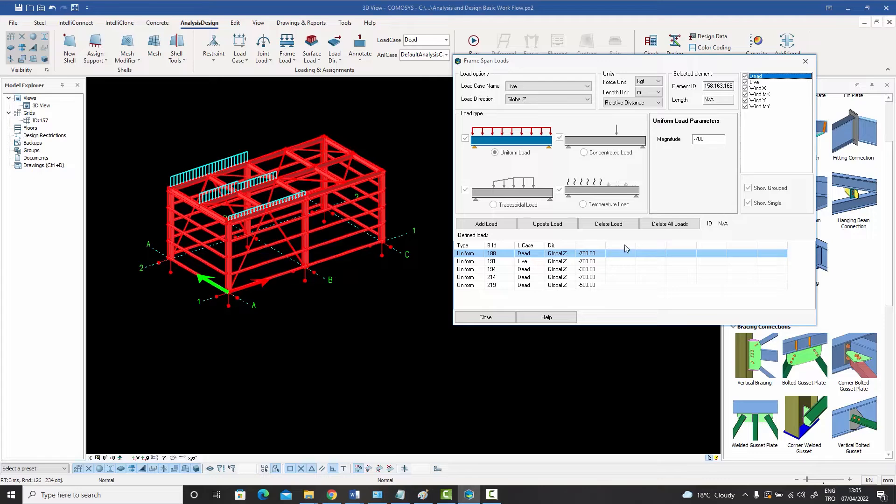
Step: Clear the selection and review the defined load of the grid line 2 edge beam between grids A and B
middle_click_drag(292, 149, 335, 183)
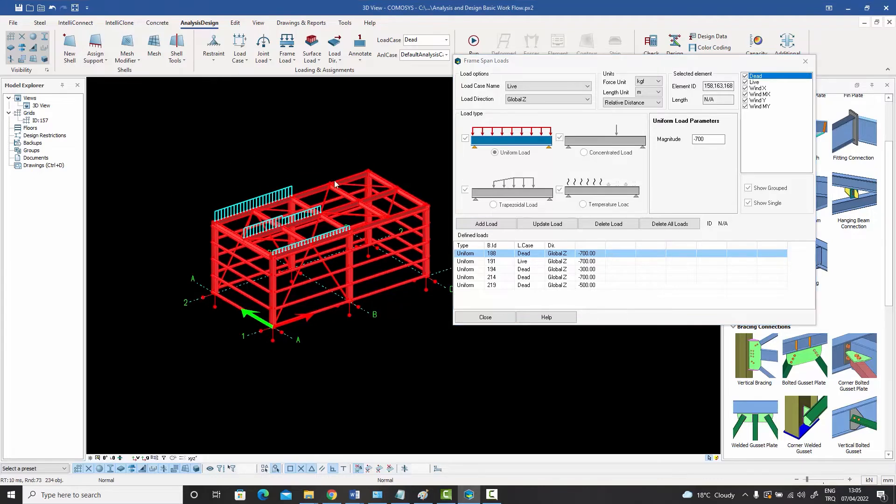
left_click(335, 183)
scroll(327, 184, "up", 5)
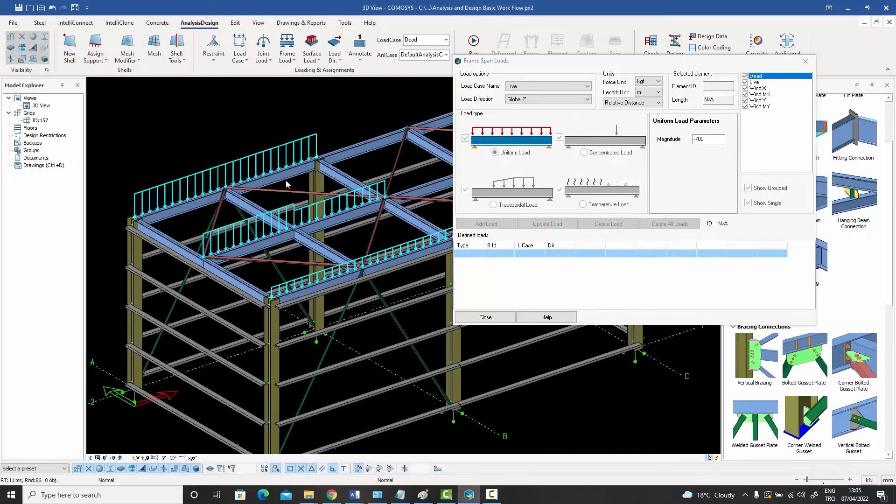
left_click(285, 175)
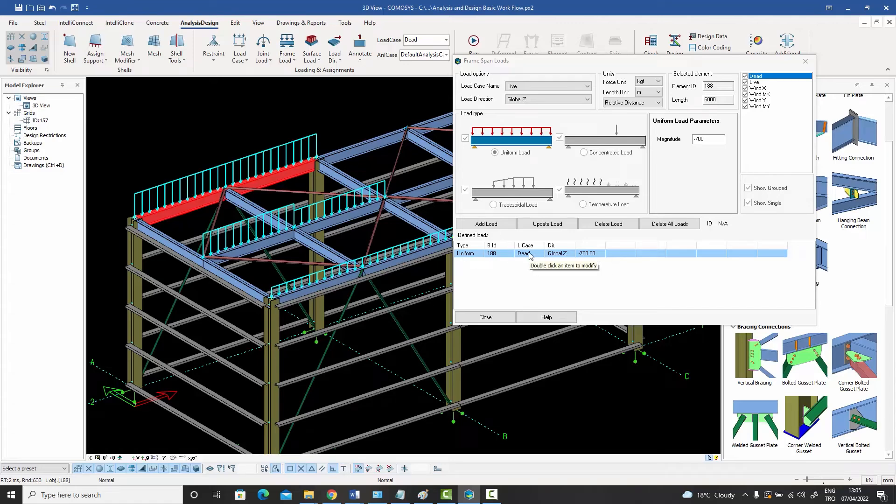
middle_click_drag(432, 256, 397, 242)
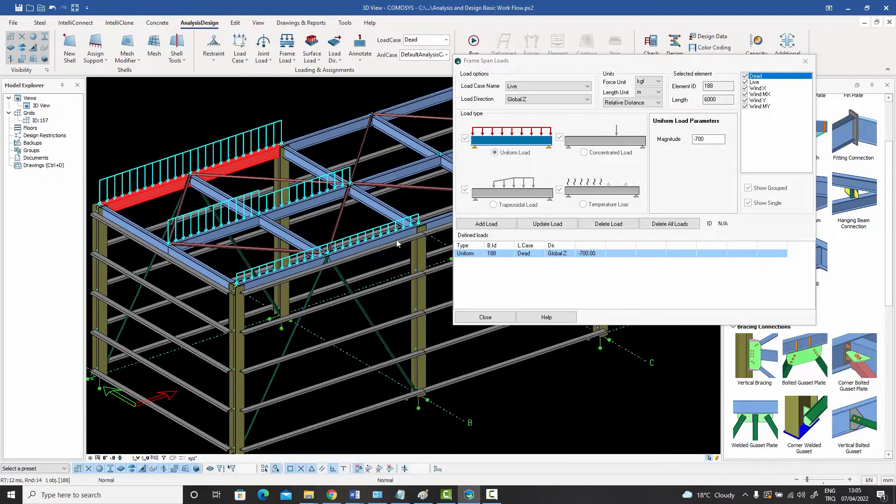
scroll(416, 242, "down", 2)
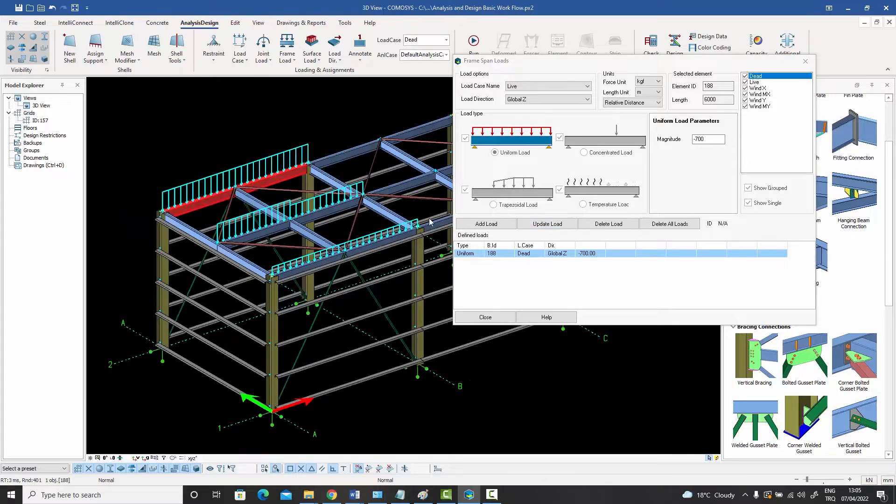
Step: Update the uniform Dead load on the grid line 1 edge beam between grids A and B to a magnitude of -700
left_click(379, 244)
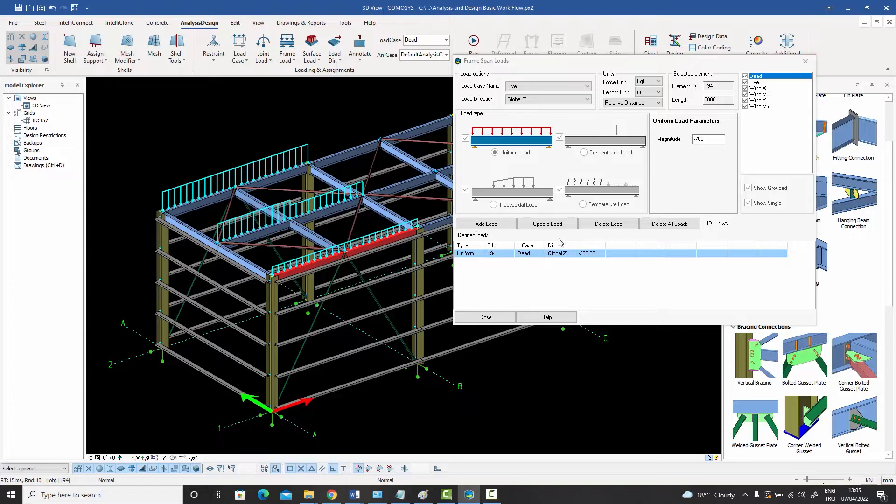
left_click(541, 255)
double_click(541, 256)
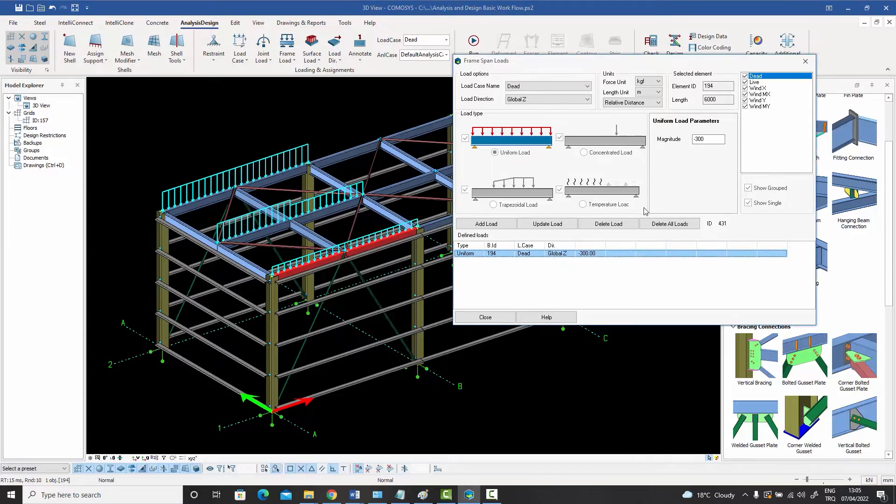
left_click_drag(694, 139, 719, 138)
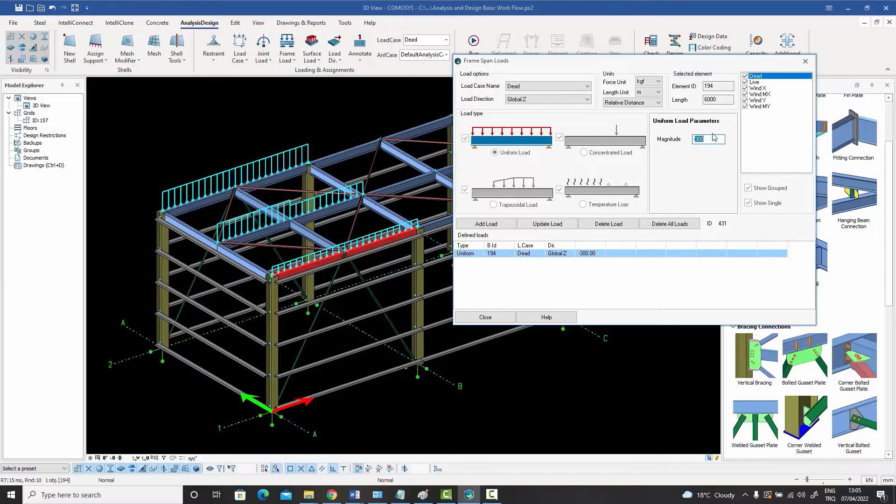
type("-7")
left_click(557, 225)
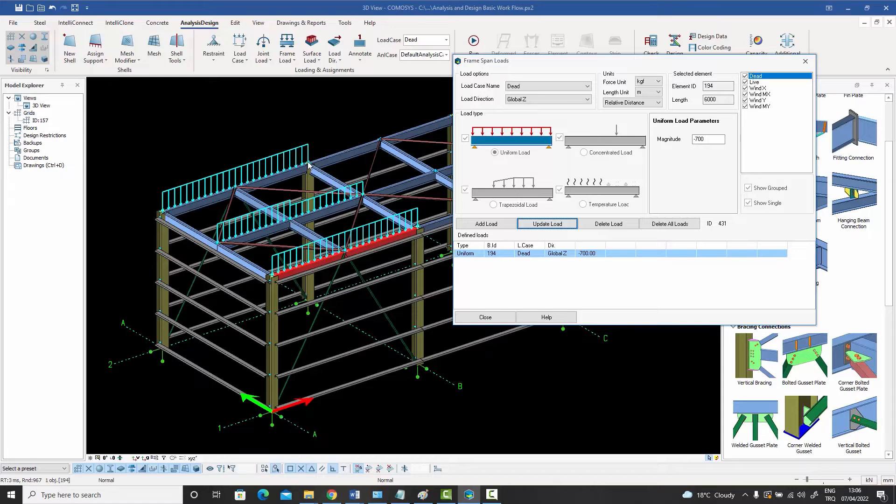
middle_click_drag(322, 191, 293, 197)
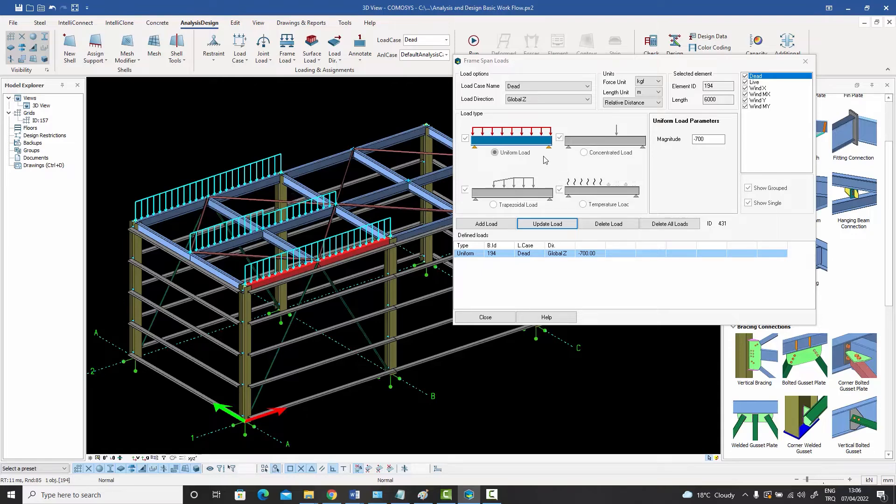
Step: Compare the uniform and concentrated load types, leave Concentrated Load selected, and review its magnitude and distance parameters
left_click(584, 153)
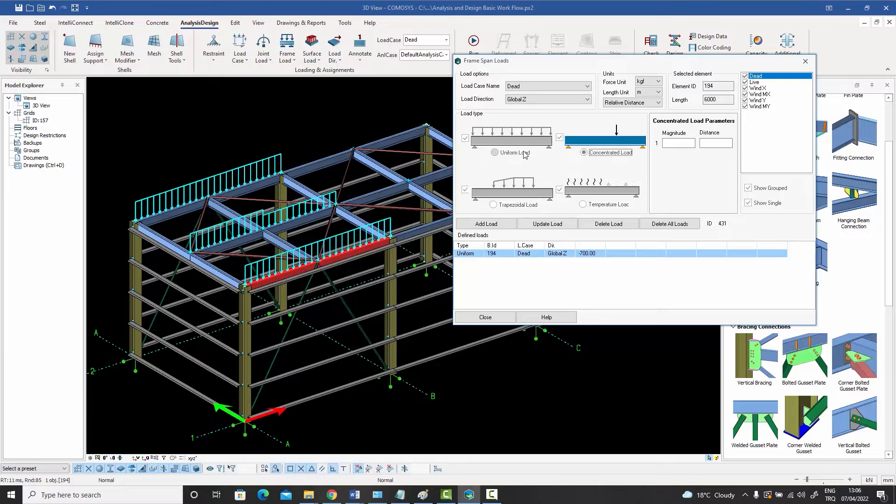
left_click(495, 153)
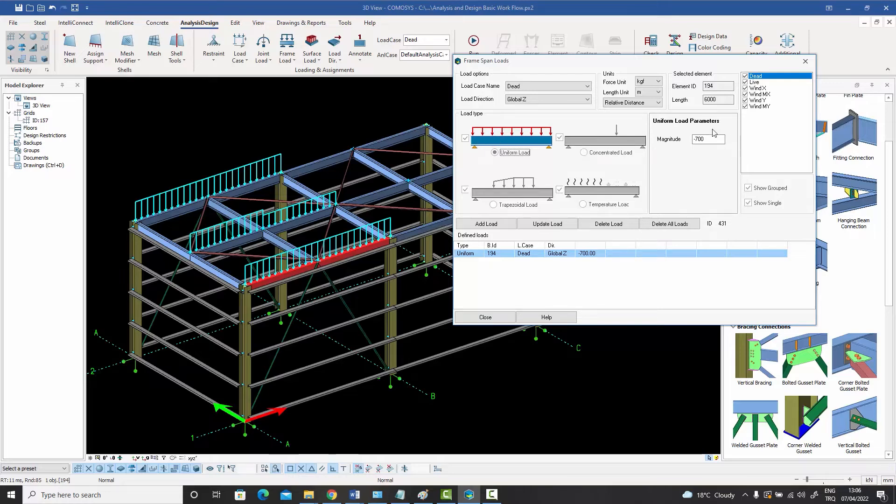
left_click(585, 153)
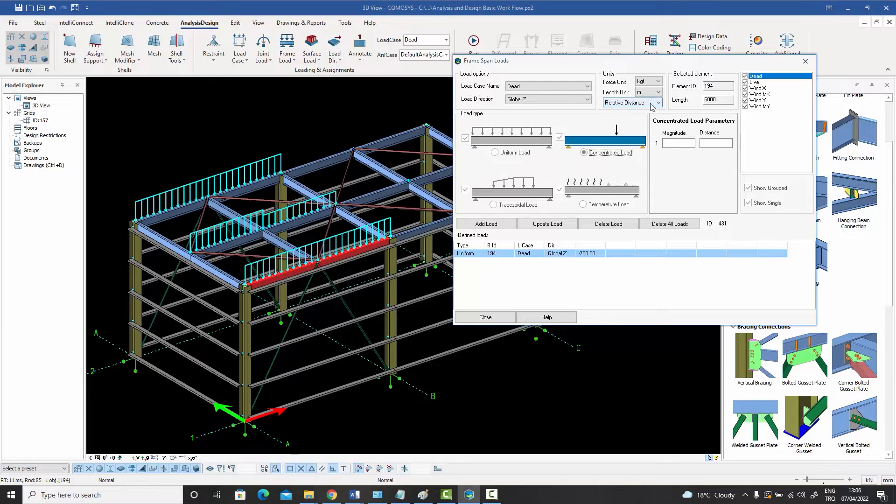
left_click(680, 145)
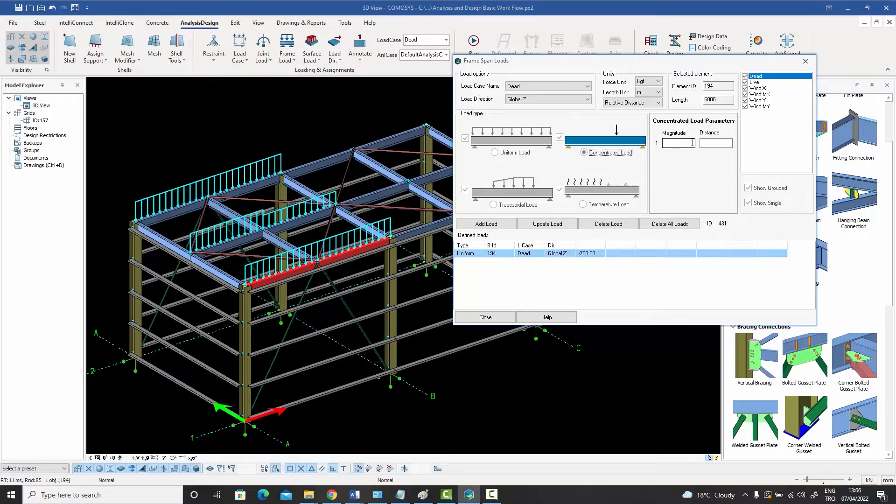
left_click(716, 145)
Step: Add a concentrated Dead load of -250 kgf at relative distance 0.5 to the central roof beam segment next to grid B, towards grid C
middle_click_drag(384, 194, 336, 207)
left_click(343, 207)
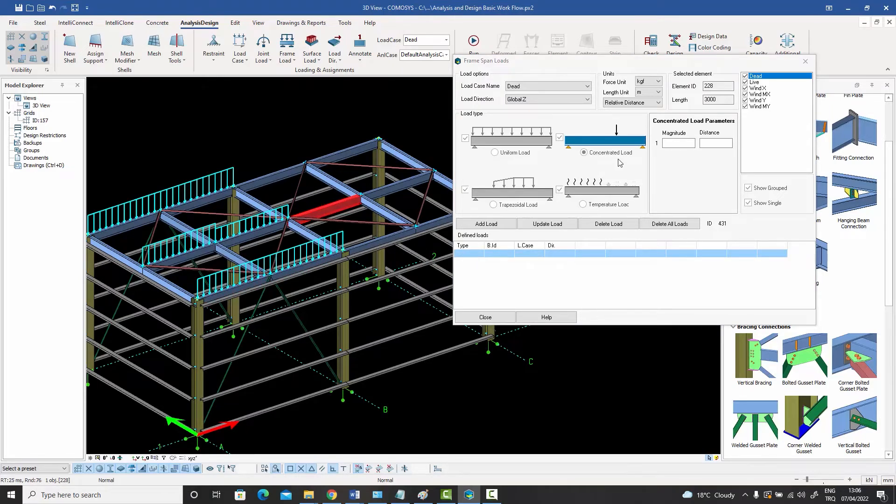
left_click(679, 141)
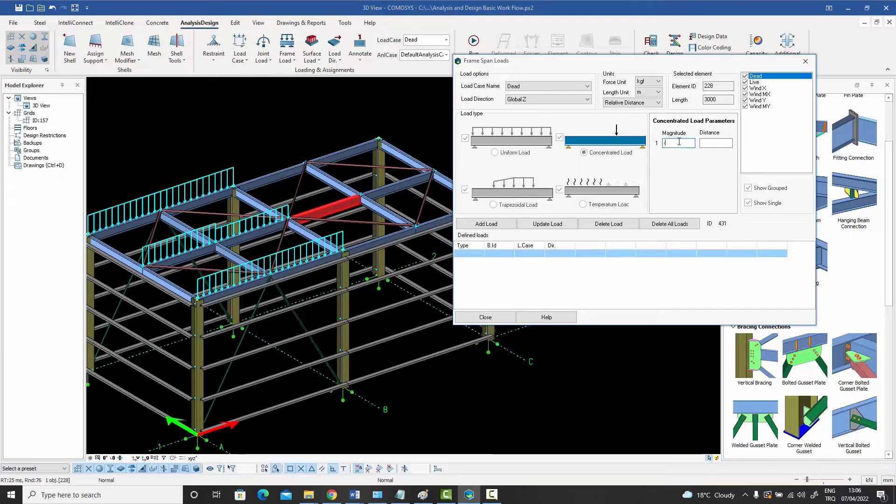
type("-250")
left_click(659, 82)
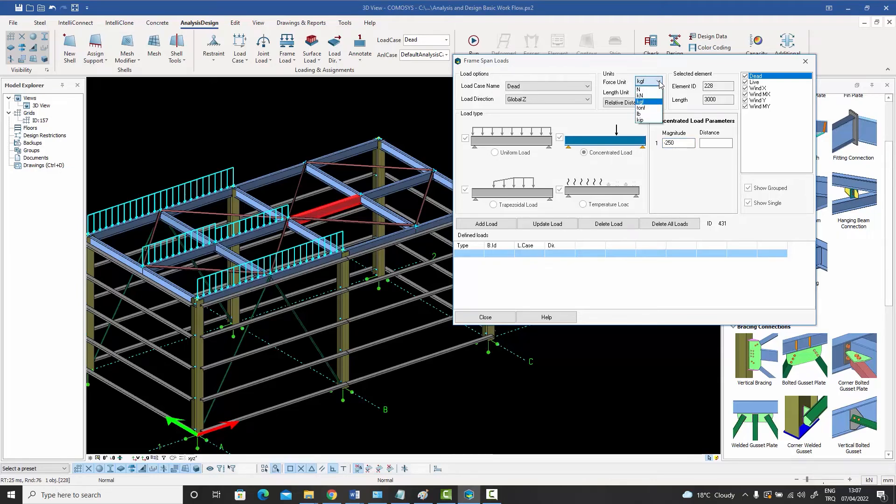
left_click(659, 82)
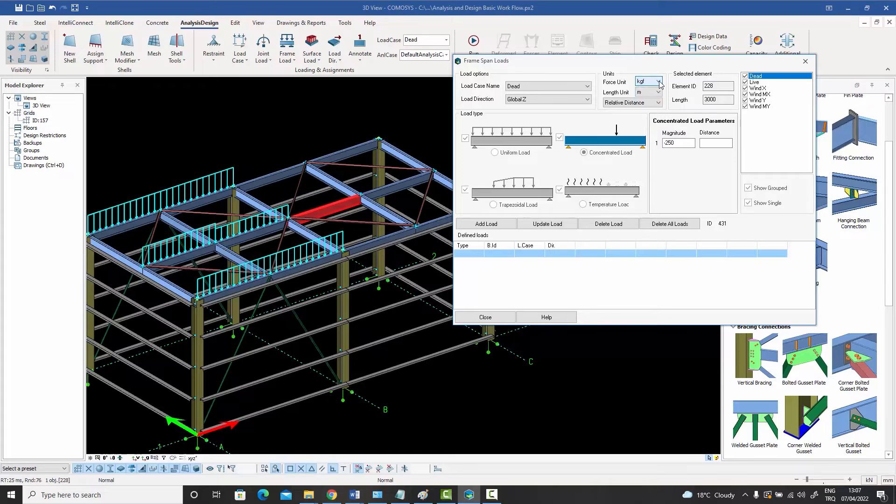
left_click(715, 143)
left_click(489, 226)
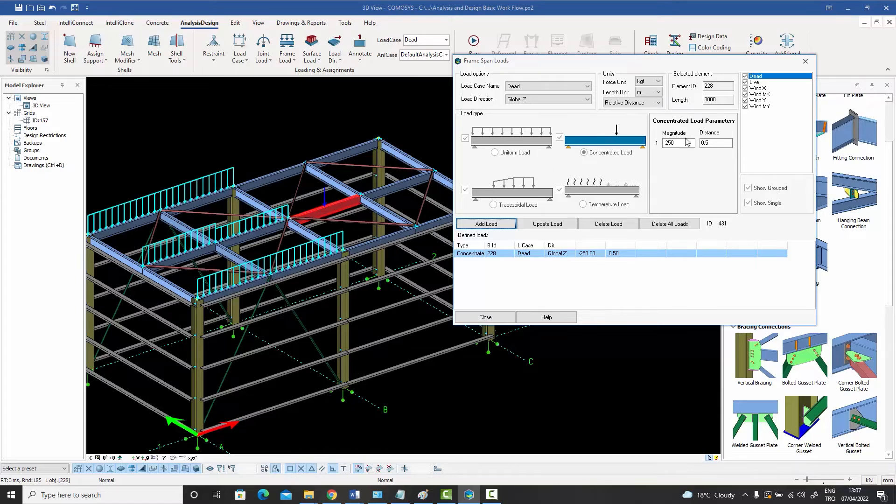
Step: Add a second concentrated Dead load of -500 kgf at relative distance 0.75 to the same central roof beam
left_click(703, 143)
double_click(716, 142)
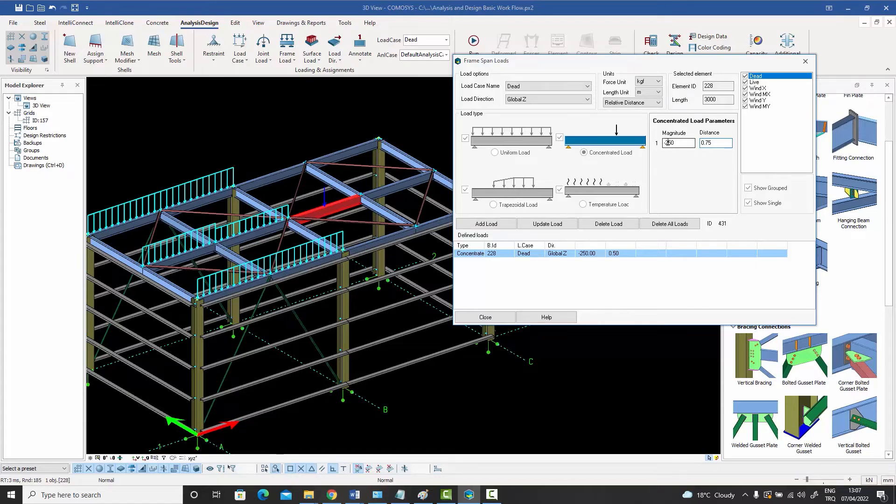
left_click_drag(668, 143, 688, 143)
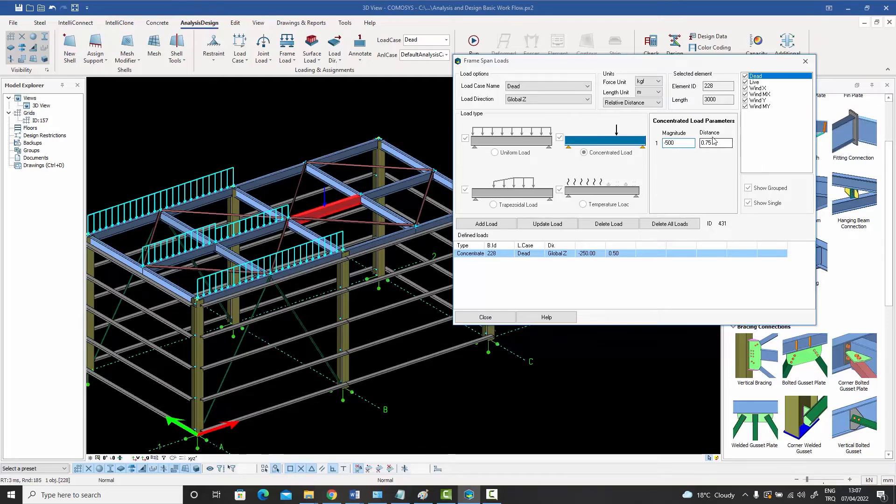
left_click(486, 223)
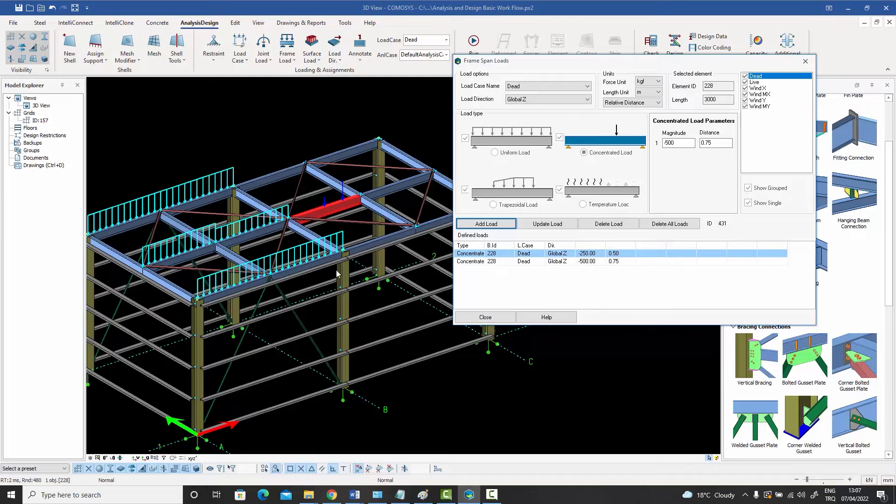
Step: Add the grid line 2 edge beam and the central roof beam nearest grid A to the selection to review their defined loads
middle_click_drag(325, 233, 353, 216)
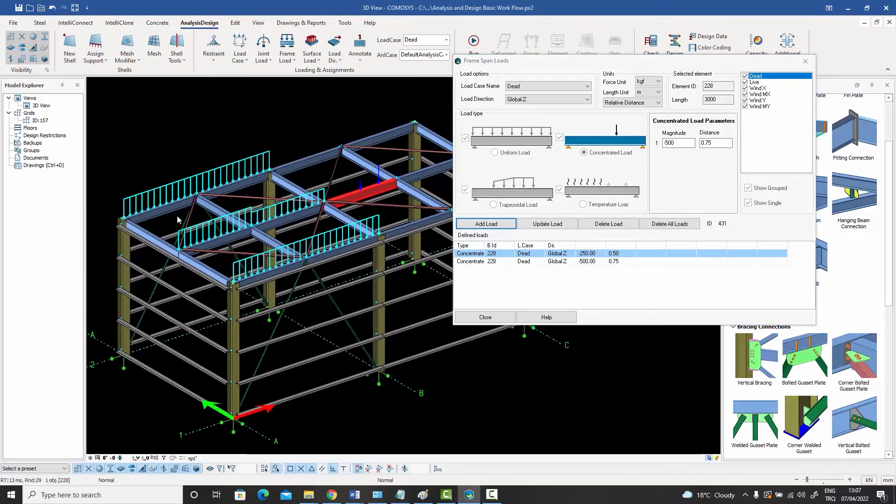
left_click(165, 211, "ctrl")
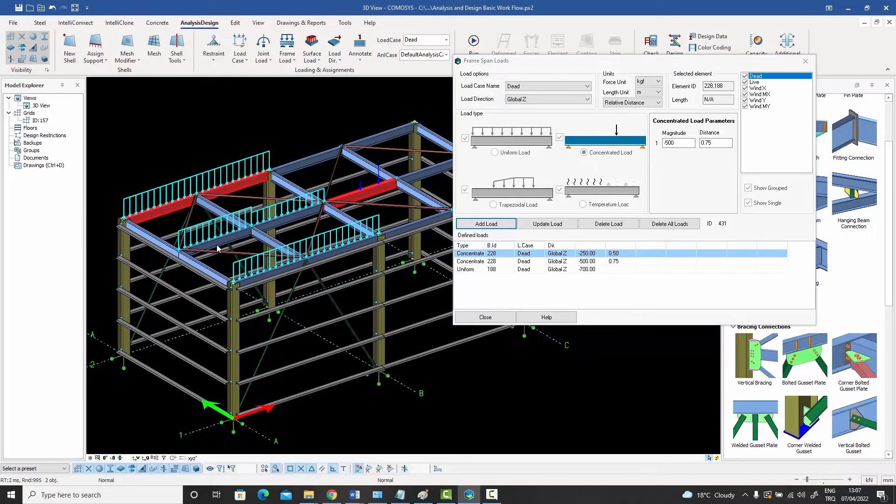
left_click(235, 242, "ctrl")
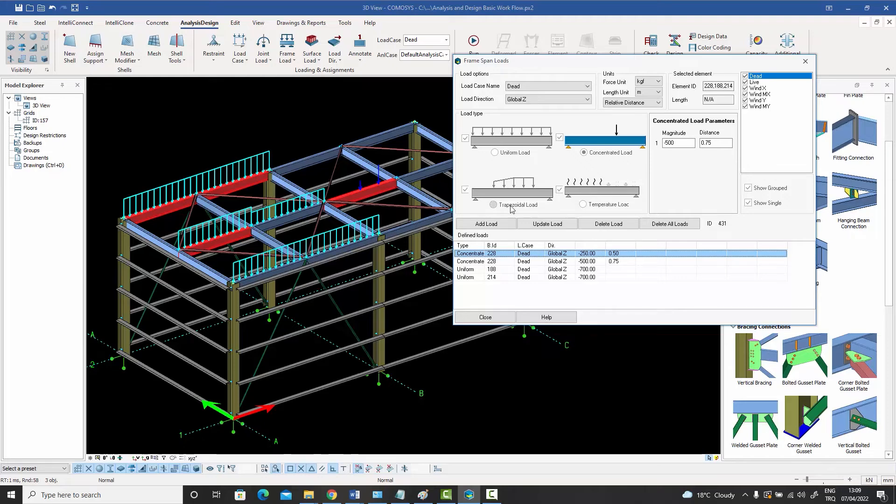
Step: Compare the input parameters of the trapezoidal, uniform and concentrated load types
left_click(493, 204)
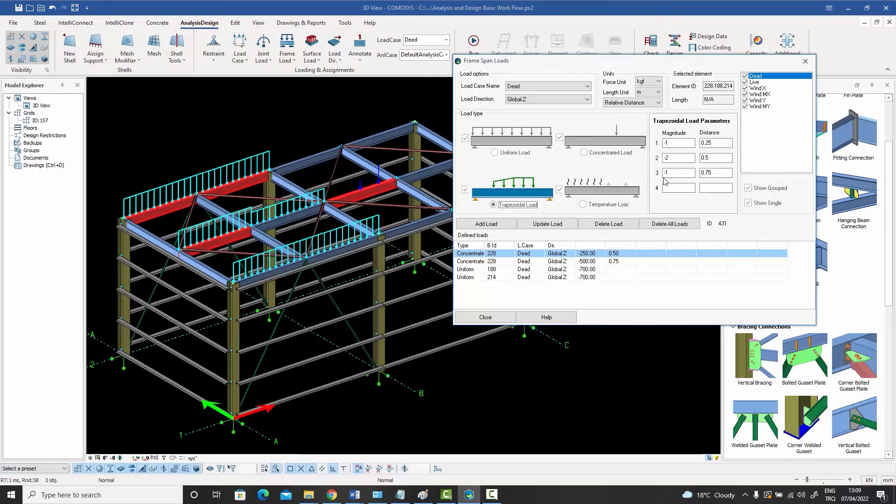
left_click(677, 140)
left_click(494, 152)
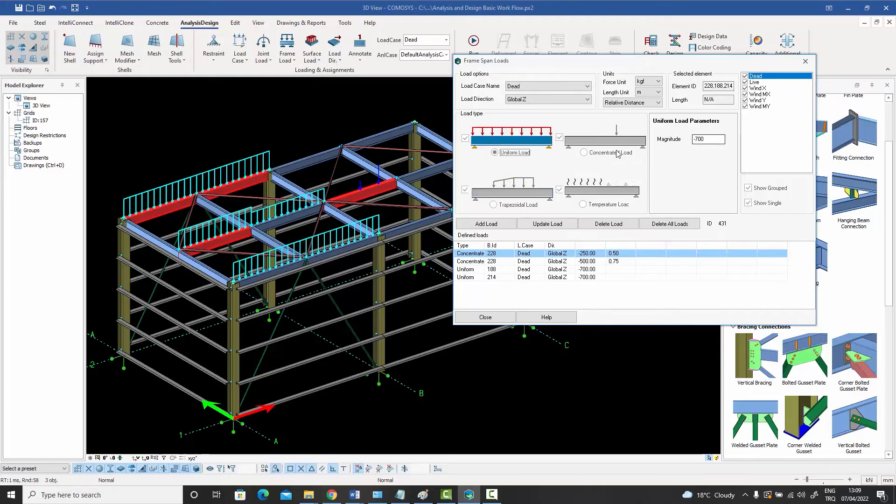
left_click(584, 153)
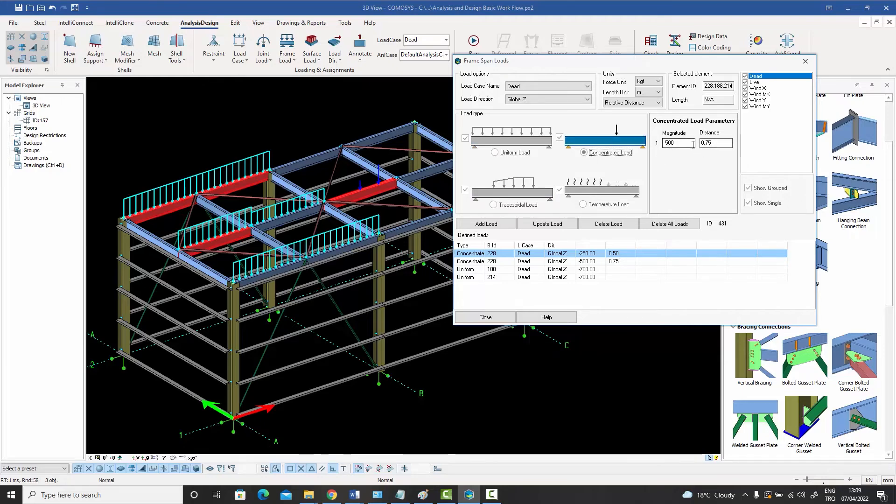
Step: Add a trapezoidal Dead load of -200, -400, -200 at distances 0.25, 0.5, 0.75 to the grid line 1 edge beam between grids B and C
left_click(494, 205)
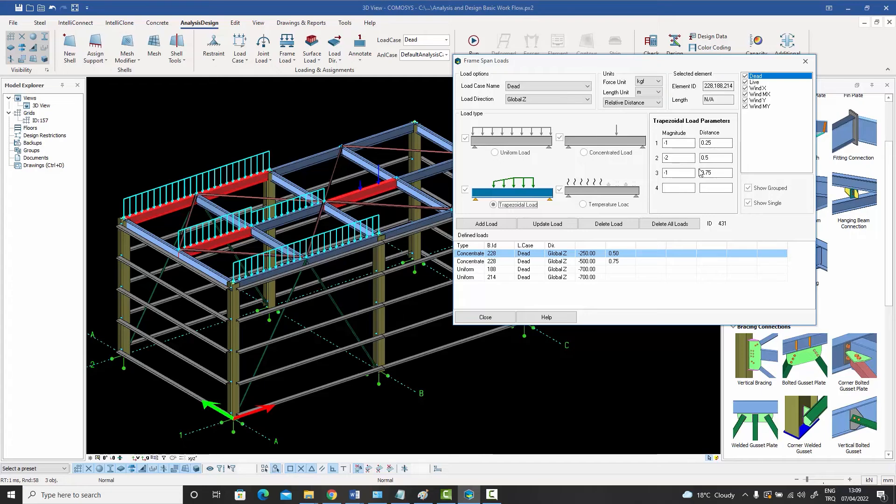
middle_click_drag(374, 164, 288, 169)
left_click(404, 208)
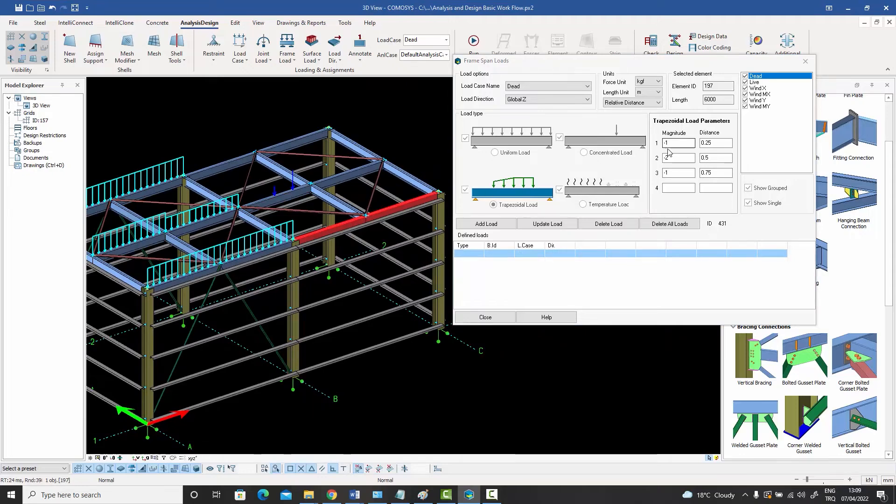
middle_click_drag(373, 187, 393, 180)
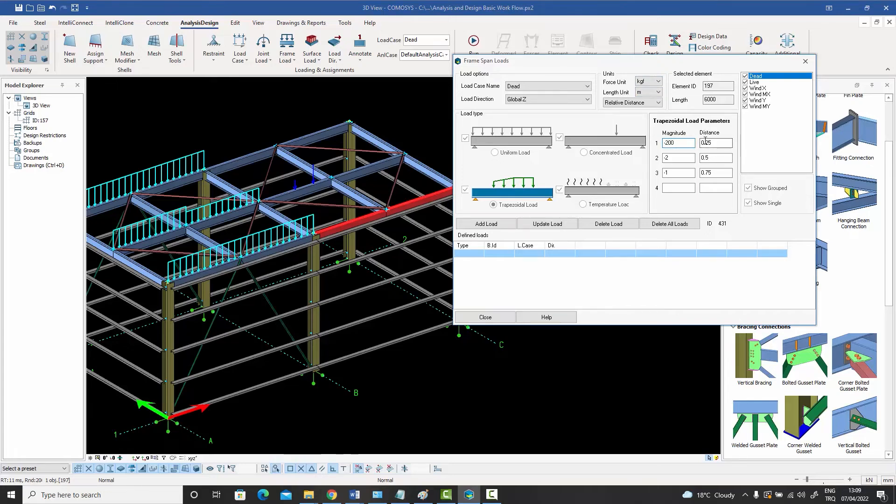
left_click(682, 159)
left_click(713, 159)
left_click(685, 174)
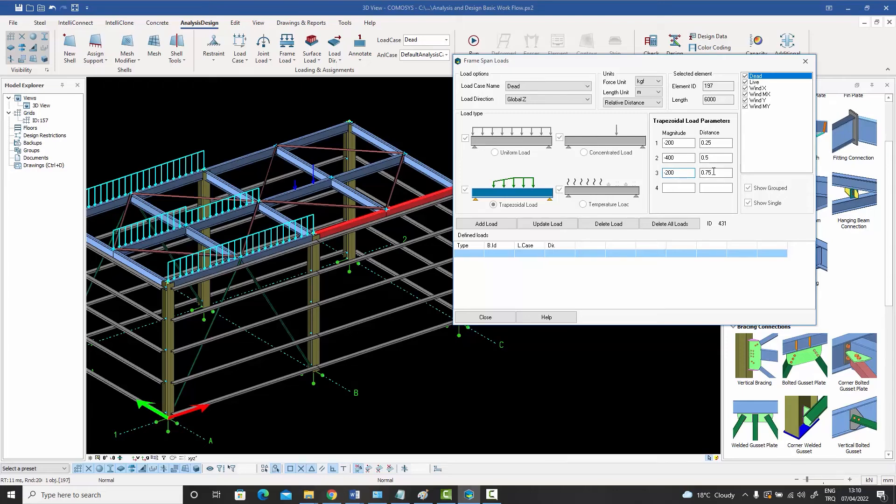
left_click(488, 224)
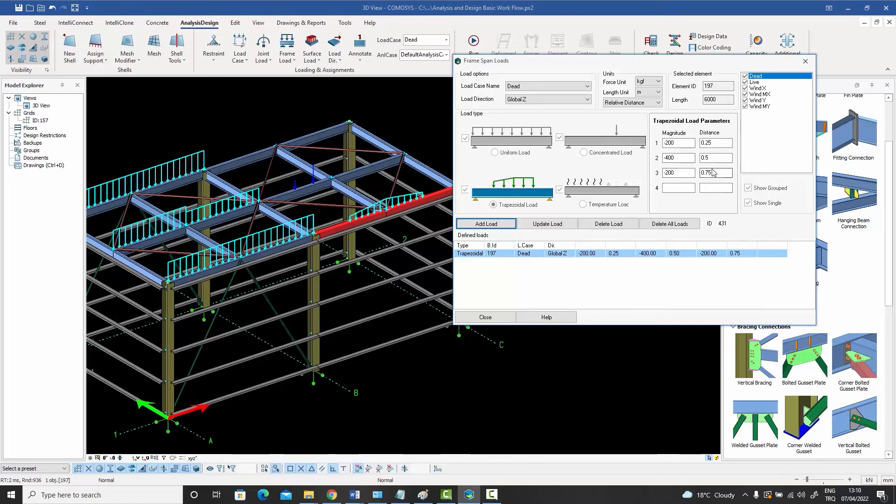
Step: Check the relative and absolute distance options, keeping the distance type as it is
left_click(658, 103)
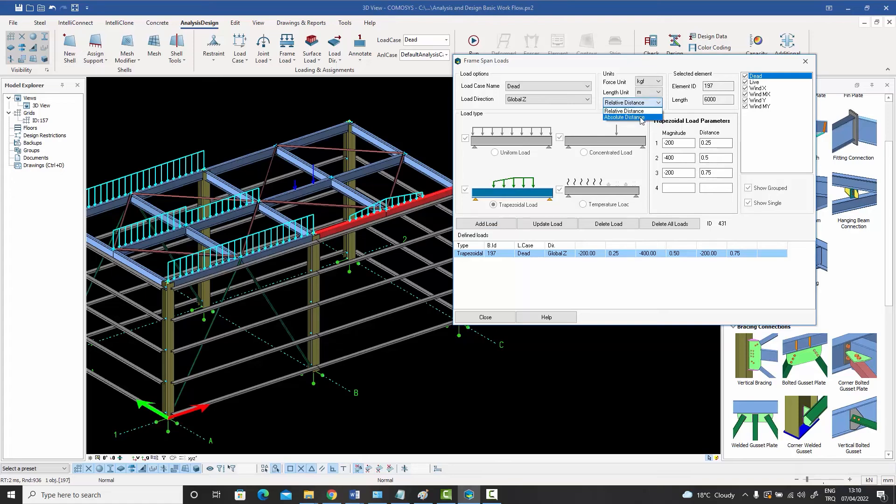
left_click(681, 62)
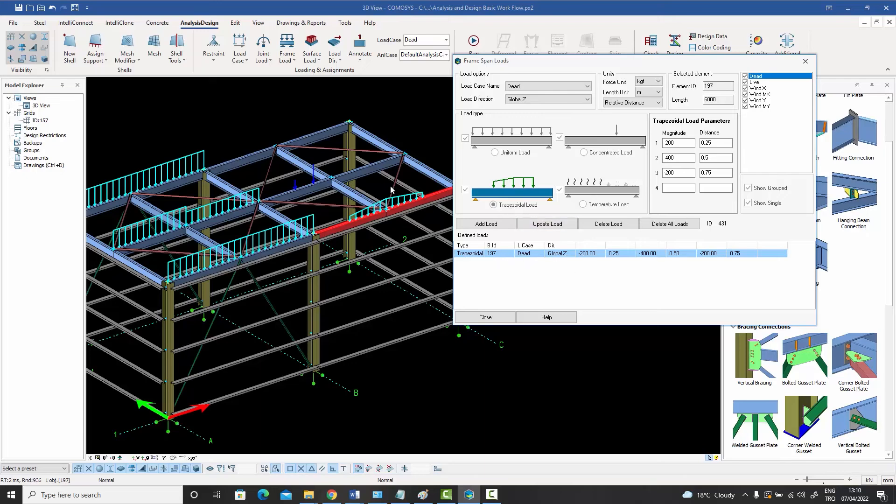
Step: Add the same trapezoidal Dead load to the central roof beam nearest grid C and the grid line 2 edge beam between grids B and C
left_click(369, 175)
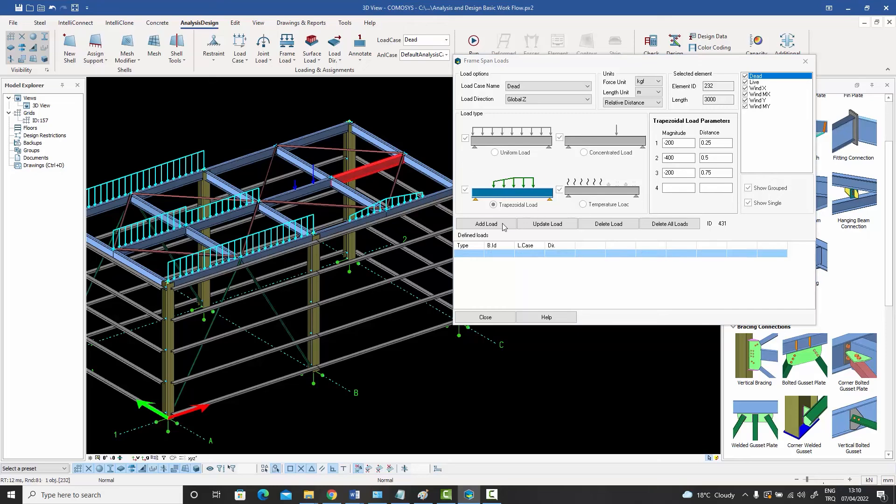
left_click(487, 225)
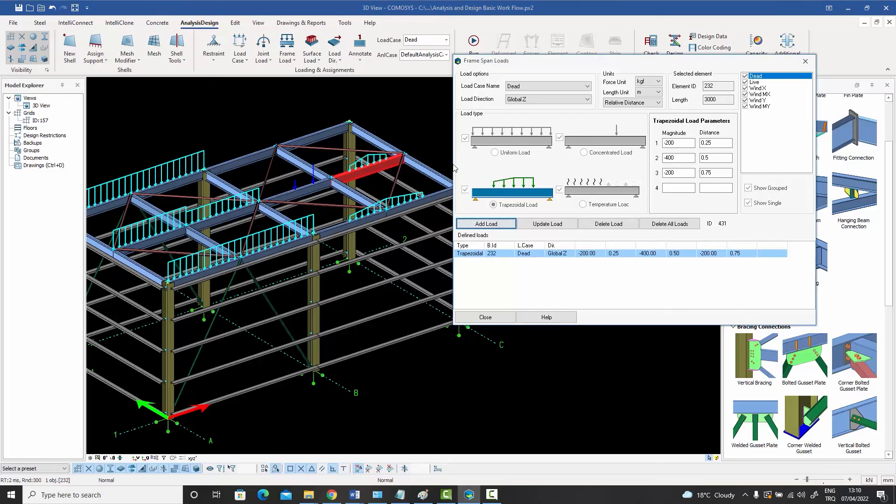
left_click(324, 135)
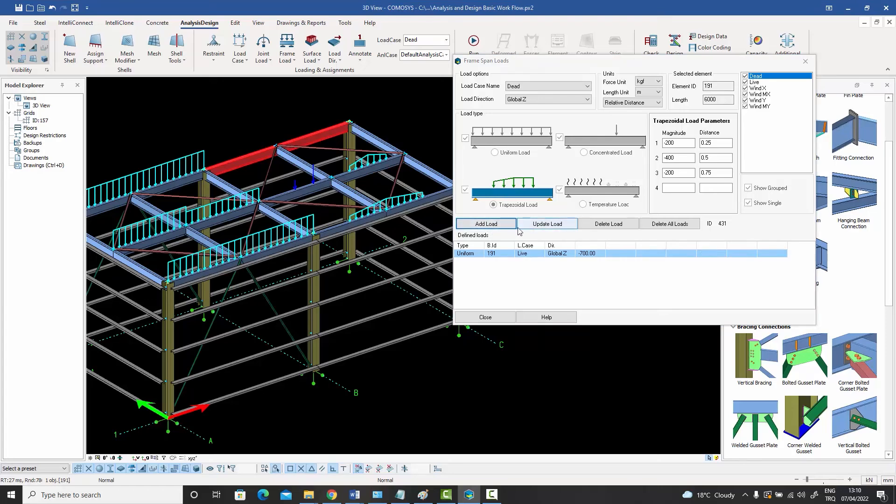
left_click(490, 225)
left_click(494, 205)
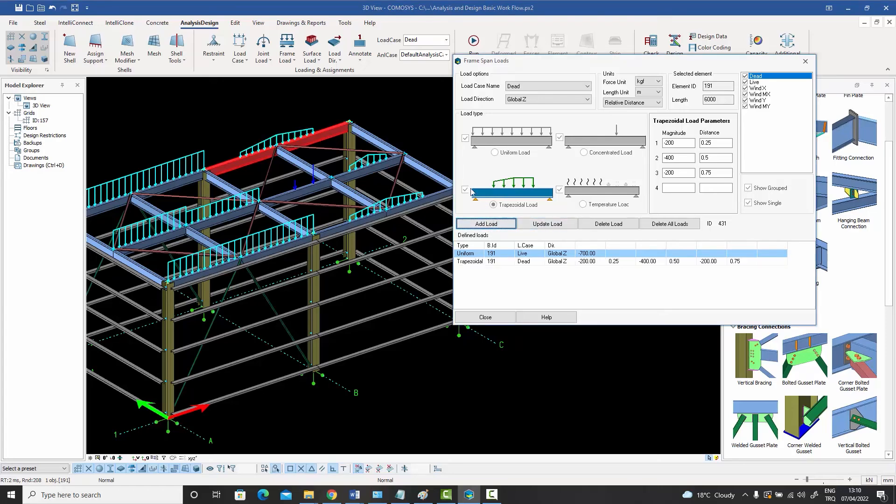
Step: Select beams carrying the trapezoidal load together, ending with the central and grid line 1 edge beams, to review how identical loads are grouped
left_click(392, 167, "ctrl")
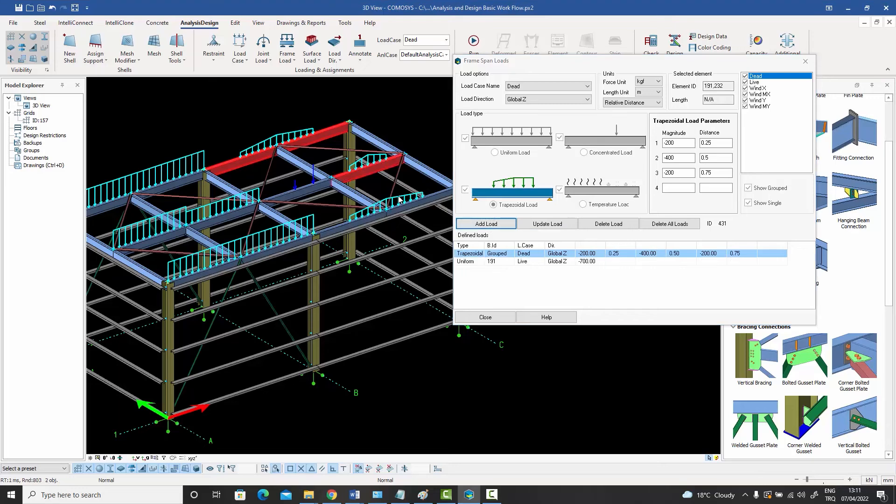
left_click(367, 225, "ctrl")
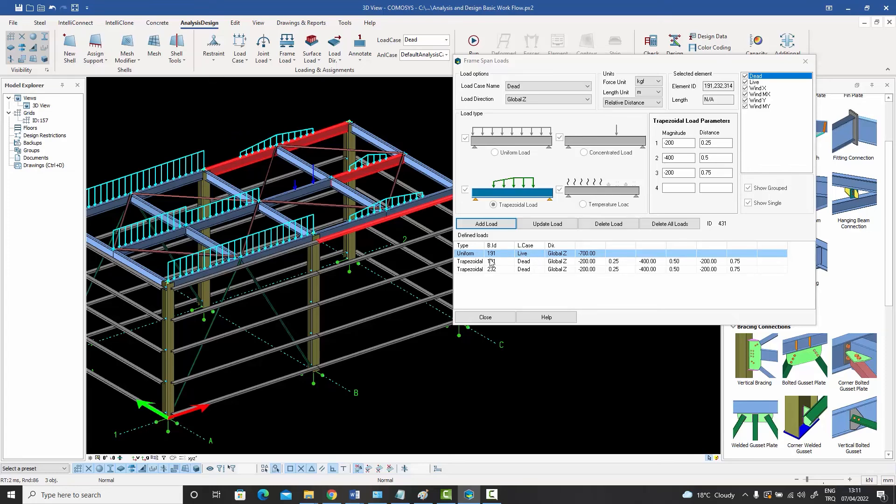
left_click(380, 171)
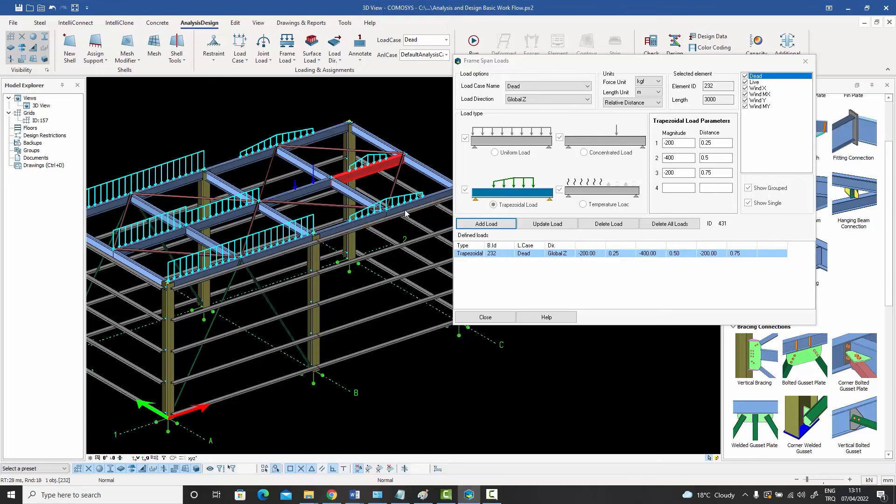
left_click(407, 210, "ctrl")
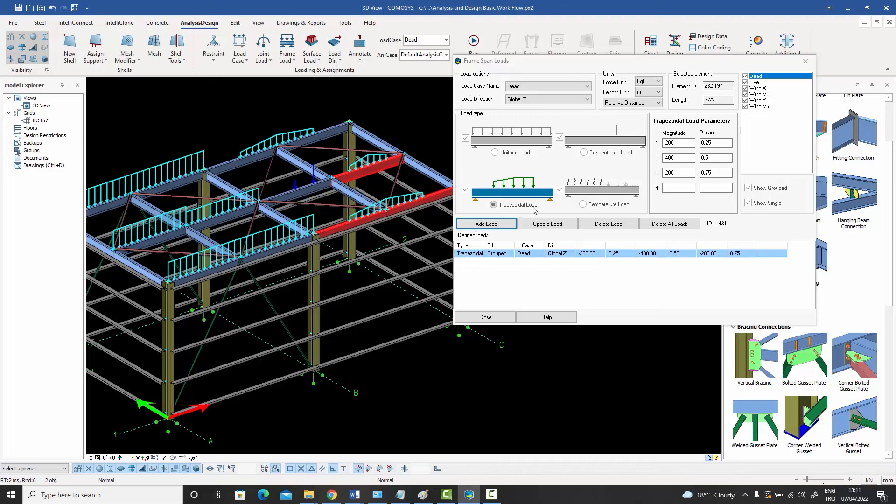
Step: Switch the load type to Temperature Load and review its axial dT and temperature gradient parameters
left_click(583, 205)
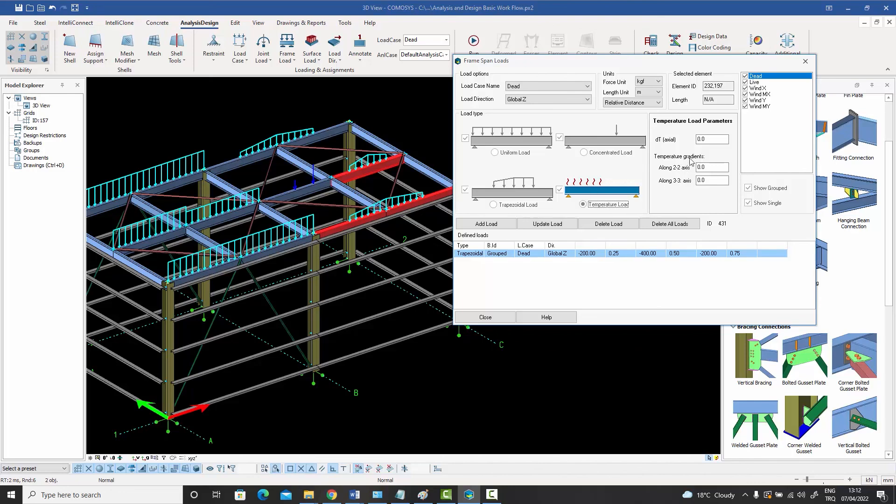
left_click(699, 168)
middle_click_drag(363, 205, 393, 204)
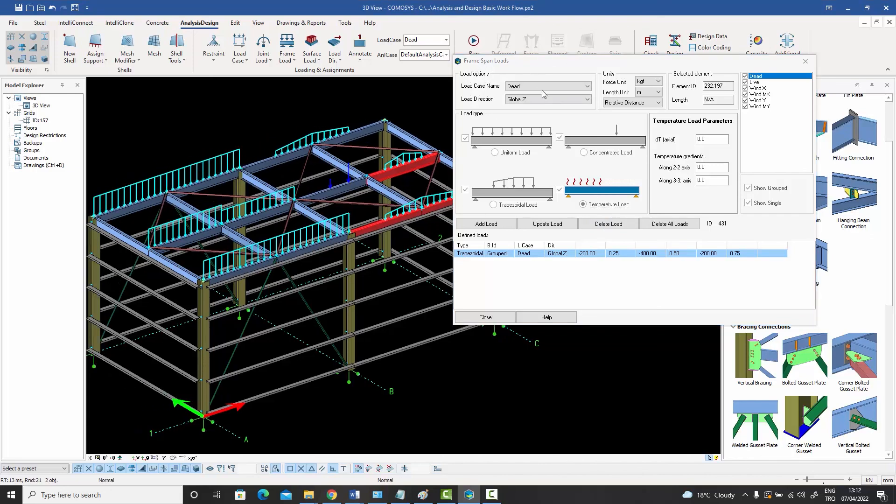
Step: Move the Frame Span Loads dialog aside and area-select the members around the grid A to B roof bay to review their defined loads
left_click_drag(530, 64, 568, 71)
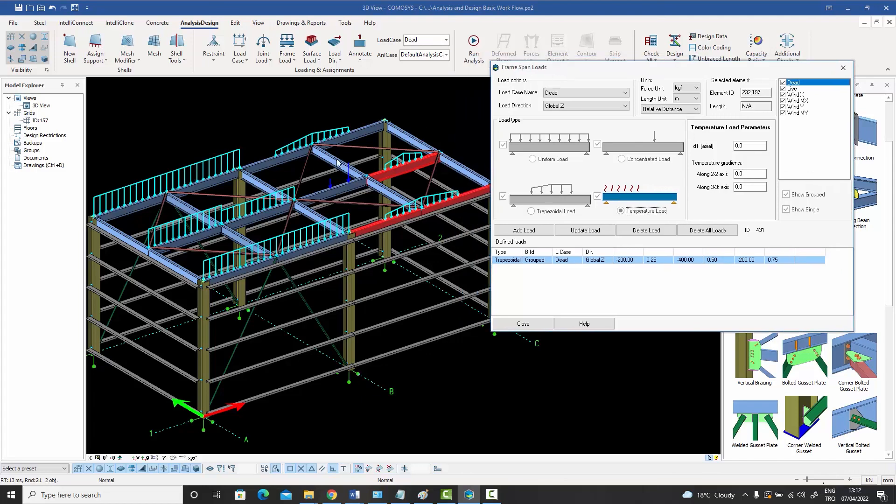
left_click(286, 157)
left_click_drag(164, 130, 391, 329)
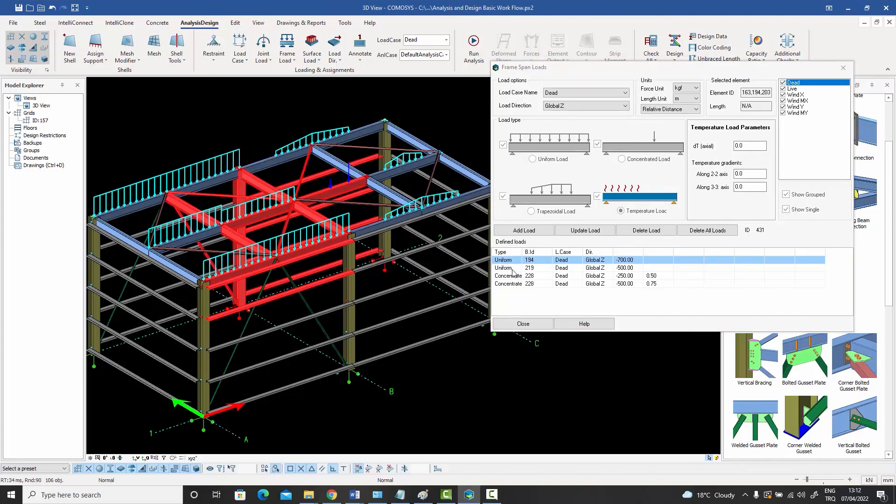